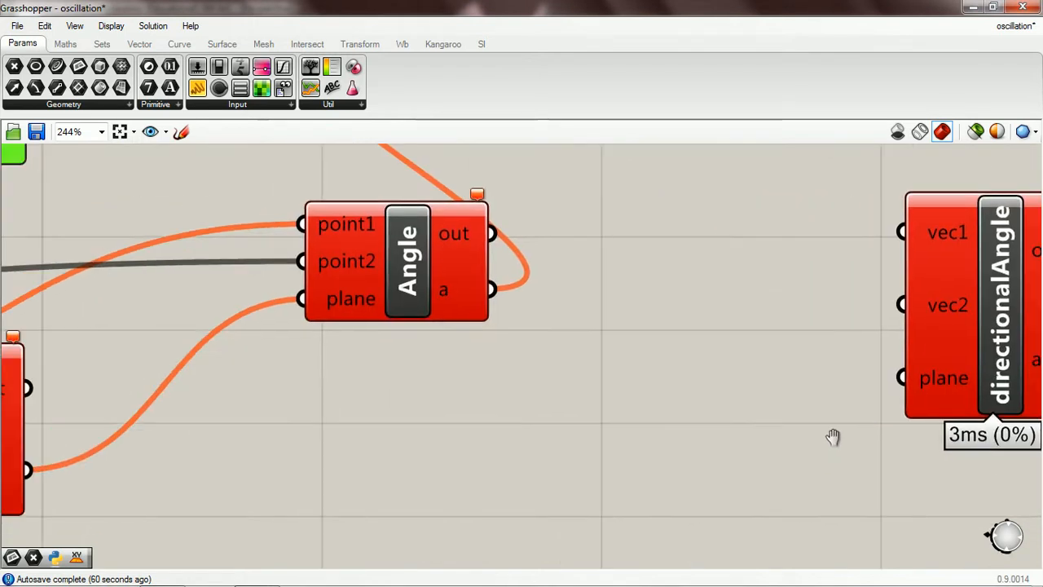
Step: Examine the PlaneFromNormal, directionalAngle and RotatePlane component chain and the numbered list of rotation methods
right_click_drag(562, 438, 984, 409)
right_click_drag(139, 405, 1042, 230)
right_click_drag(62, 288, 361, 286)
scroll(361, 287, "down", 2)
scroll(364, 291, "down", 1)
right_click_drag(261, 451, 212, 363)
scroll(281, 306, "up", 4)
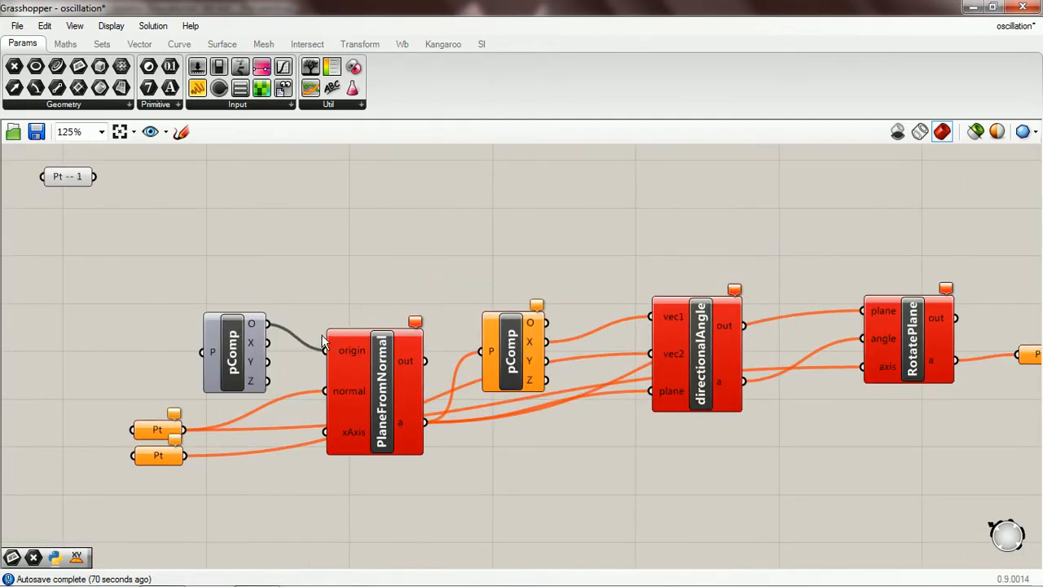
scroll(706, 244, "down", 4)
right_click_drag(705, 244, 556, 484)
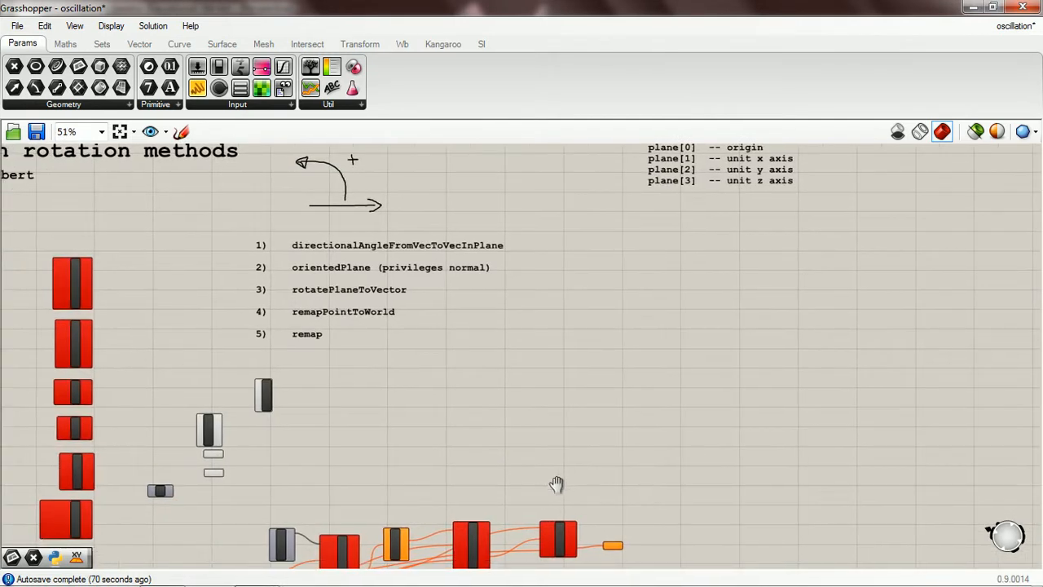
scroll(313, 274, "up", 5)
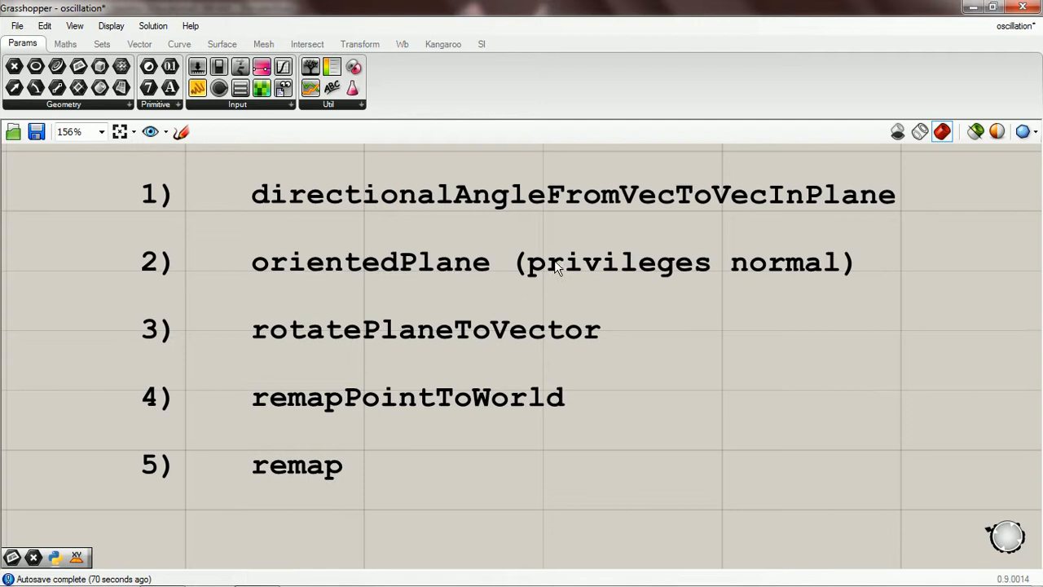
right_click_drag(475, 450, 690, 220)
right_click_drag(606, 276, 648, 180)
right_click_drag(570, 263, 579, 210)
Step: Place a copy of the PlaneFromNormal script component beside pComp and connect pComp's O output to its origin input
scroll(579, 210, "down", 3)
mouse_move(415, 265)
right_mouse_down()
mouse_move(307, 316)
mouse_move(461, 366)
right_mouse_up()
right_click_drag(300, 338, 338, 392)
left_click_drag(290, 247, 632, 506, "alt")
right_click_drag(572, 428, 536, 347)
scroll(536, 346, "up", 4)
right_click(494, 319)
left_click(468, 349)
left_click_drag(318, 271, 336, 264)
left_click_drag(390, 236, 561, 296)
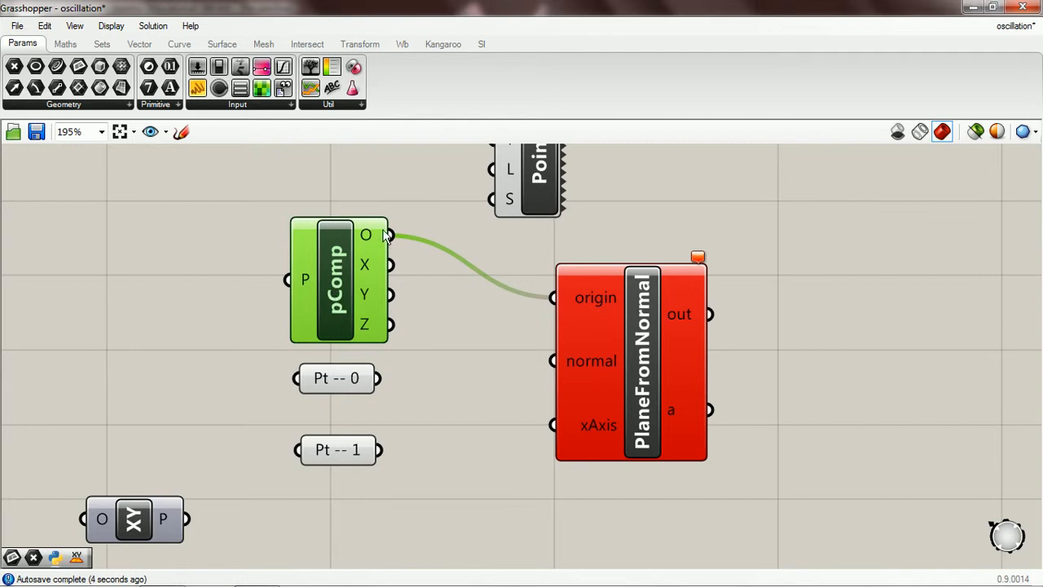
Step: Check the coordinates of pComp's O output in a temporary panel and delete the panel
double_click(575, 242)
type("p")
key("BackSpace")
type("pane")
key("Return")
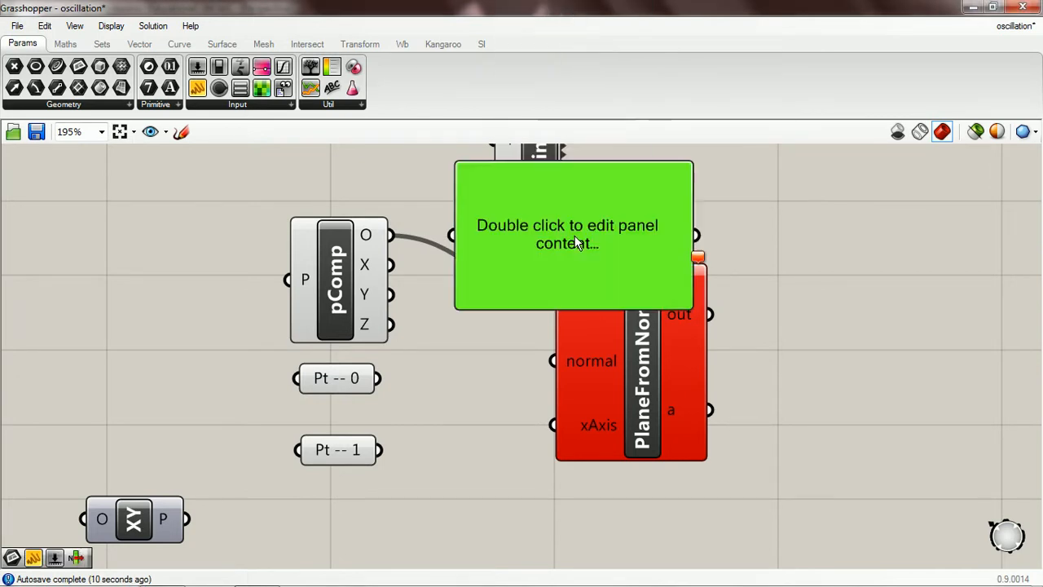
left_click_drag(390, 235, 644, 194)
right_click_drag(644, 194, 503, 324)
left_click_drag(504, 324, 500, 294)
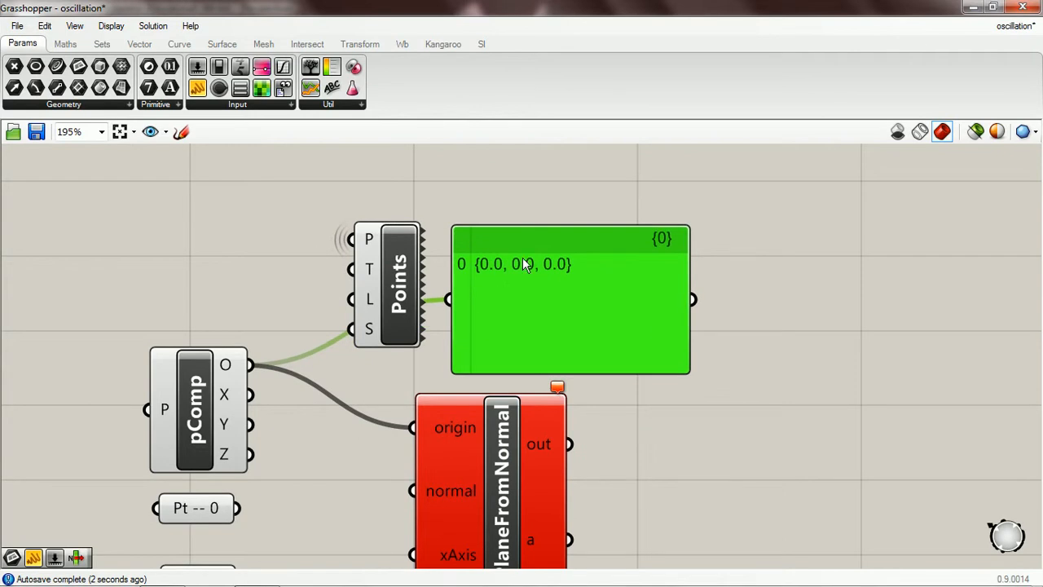
key("Delete")
Step: Connect Pt -- 0 to the normal input and Pt -- 1 to the xAxis input of PlaneFromNormal
right_click_drag(357, 522, 447, 312)
left_click_drag(323, 298, 501, 281)
left_click_drag(326, 370, 498, 345)
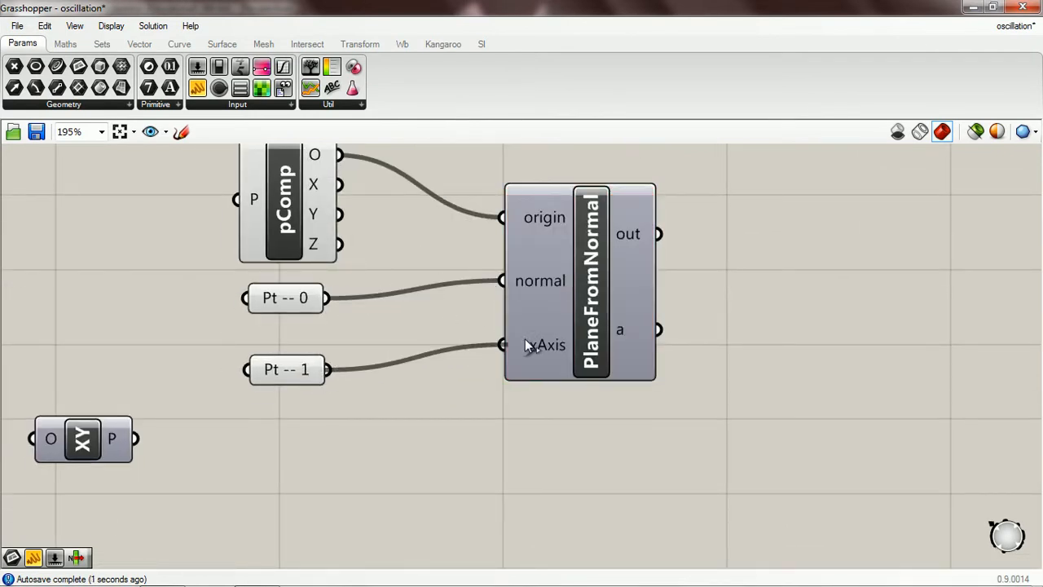
Step: Reduce the Grasshopper window to show the Rhino viewport and disconnect Pt -- 1 from the xAxis input of PlaneFromNormal
double_click(320, 14)
right_click_drag(236, 406, 232, 339)
right_click_drag(346, 439, 271, 476)
right_click_drag(230, 348, 342, 383)
right_click(591, 381)
right_click_drag(791, 369, 629, 398)
left_click(530, 432)
left_click_drag(530, 435, 705, 406)
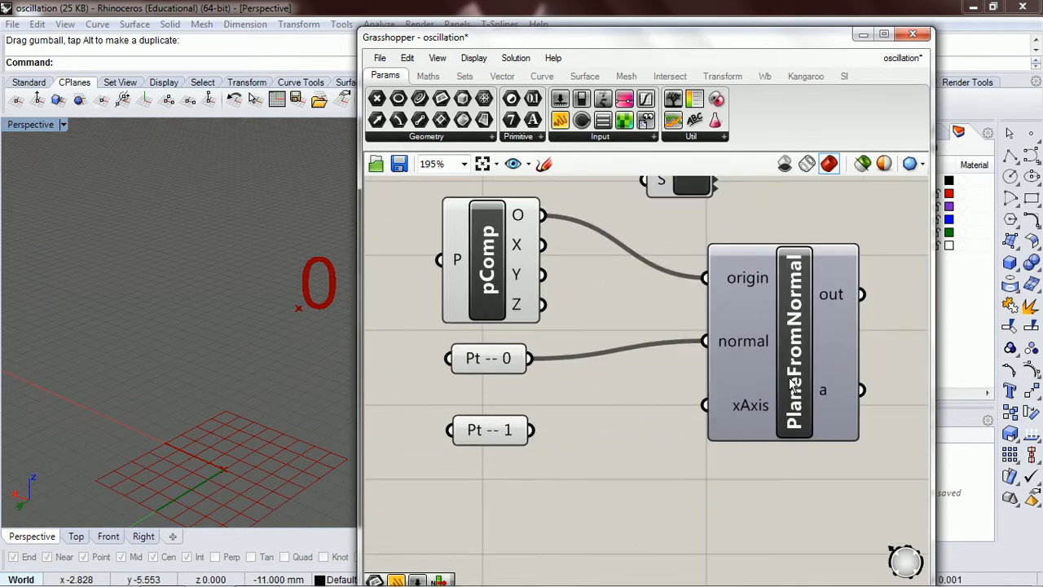
Step: Run the PlaneFromNormal script's help call and read the description of its origin, normal and optional xaxis parameters
double_click(787, 384)
left_click(267, 504)
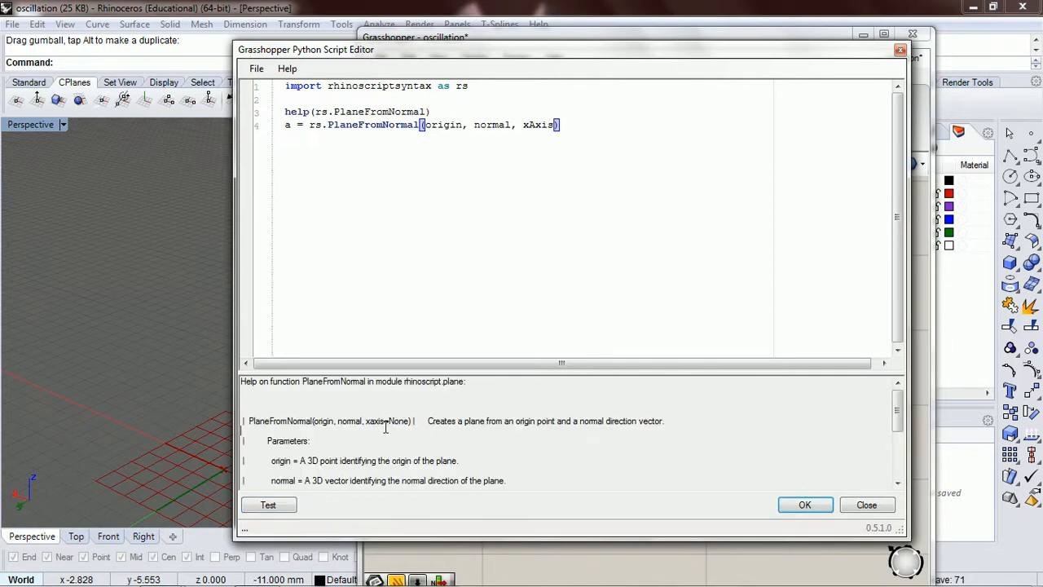
scroll(383, 428, "down", 3)
left_click_drag(309, 445, 521, 440)
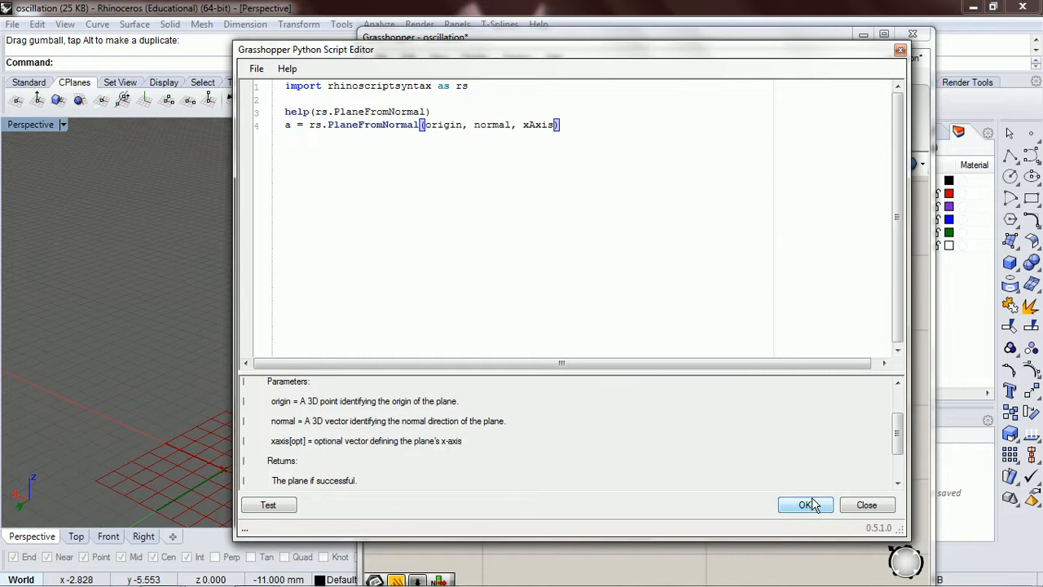
left_click(805, 505)
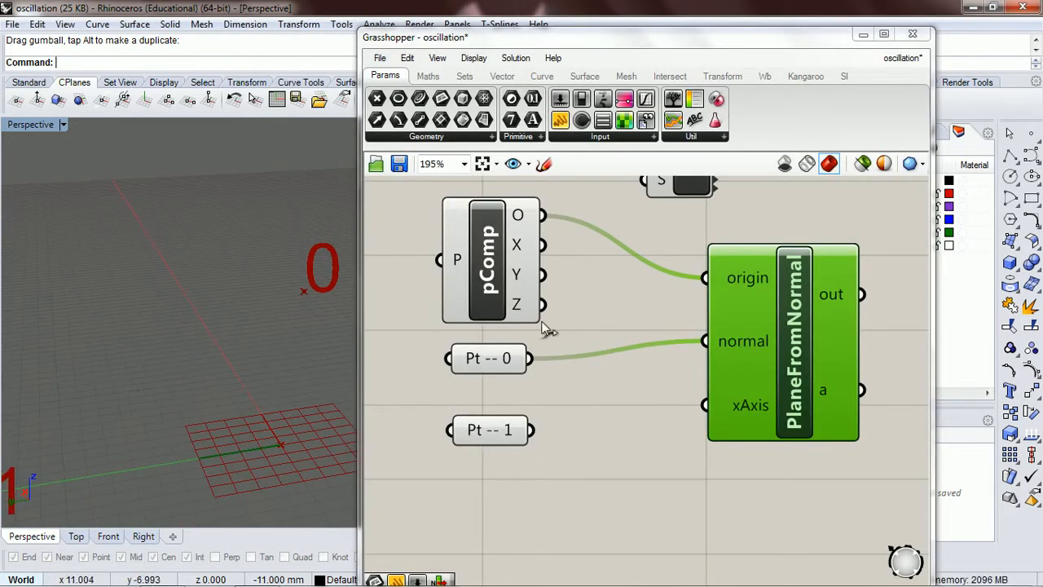
Step: Add a Plane parameter and connect PlaneFromNormal's a output to it
right_click_drag(542, 331, 300, 333)
double_click(756, 374)
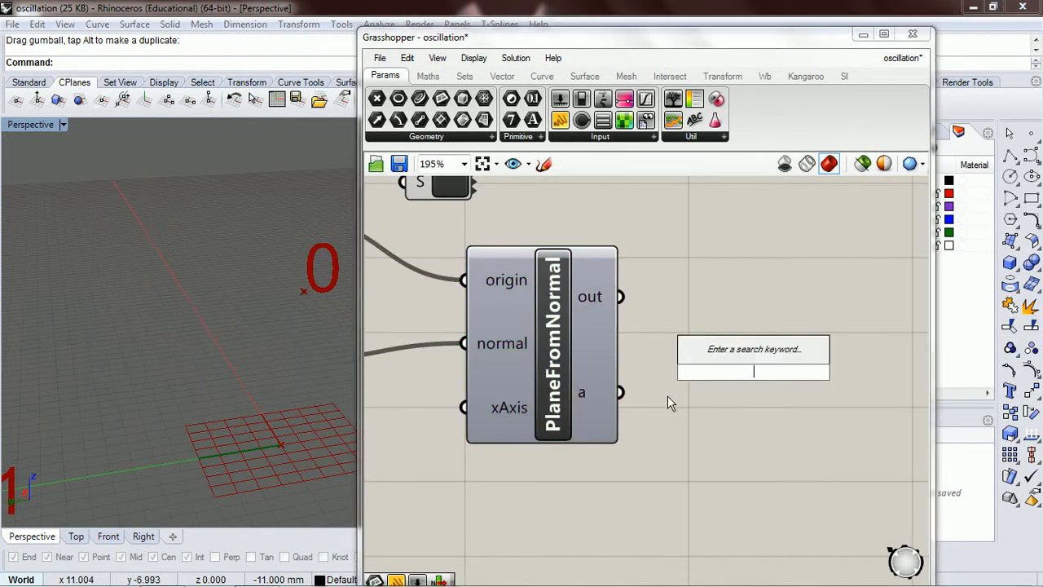
type("plane")
key("Return")
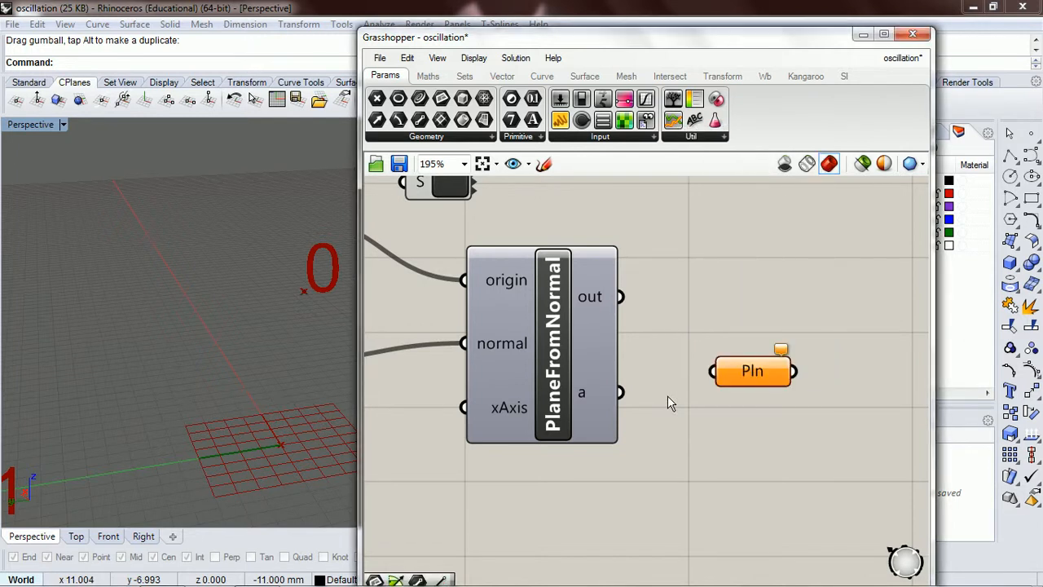
left_click_drag(621, 392, 710, 373)
right_click_drag(621, 392, 801, 392)
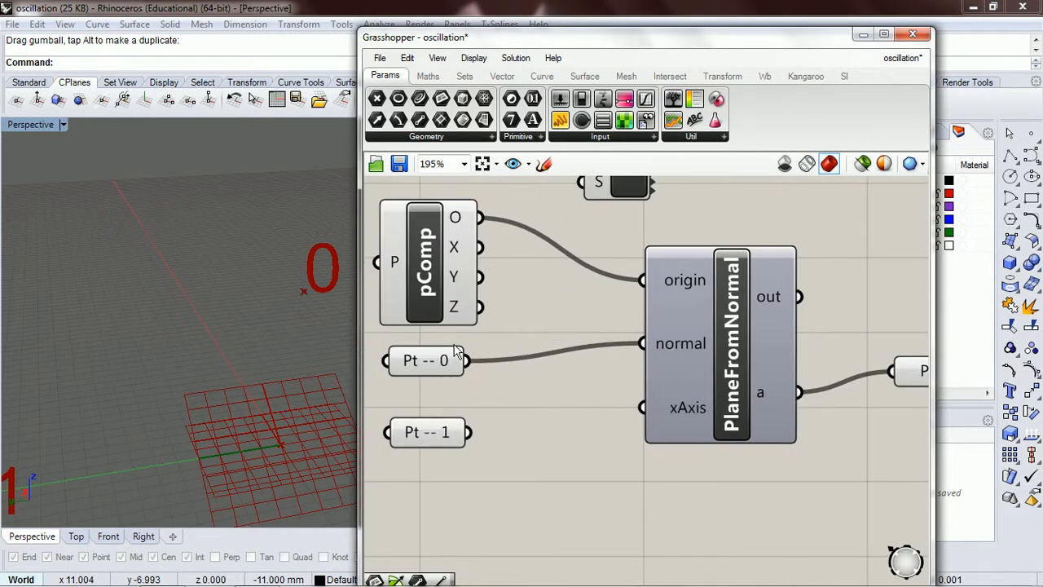
Step: Show the Rhino Perspective viewport full screen and collapse the Grasshopper window to its title bar
right_click(415, 264)
right_click_drag(311, 362, 133, 206)
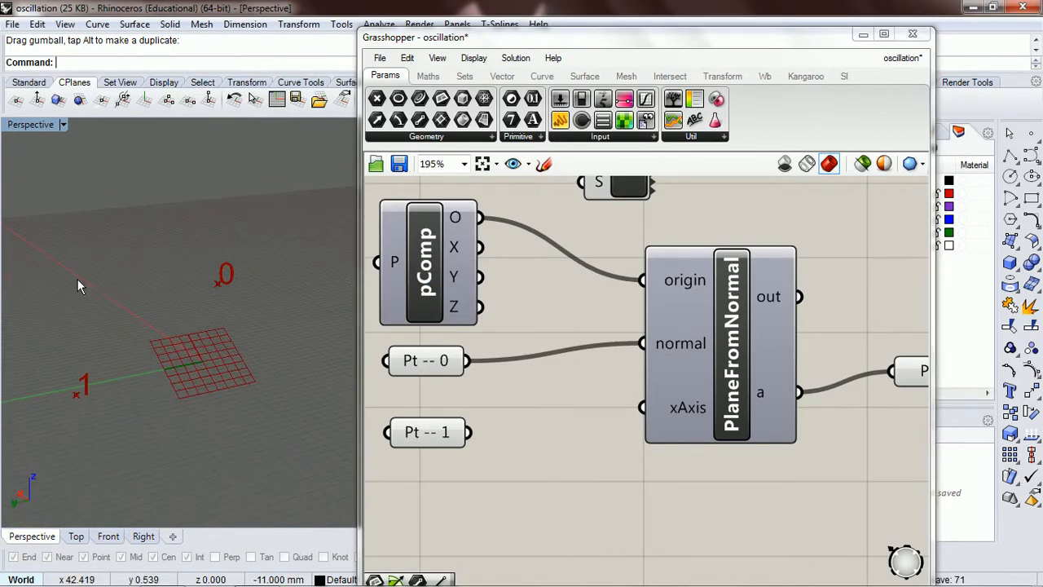
key("F11")
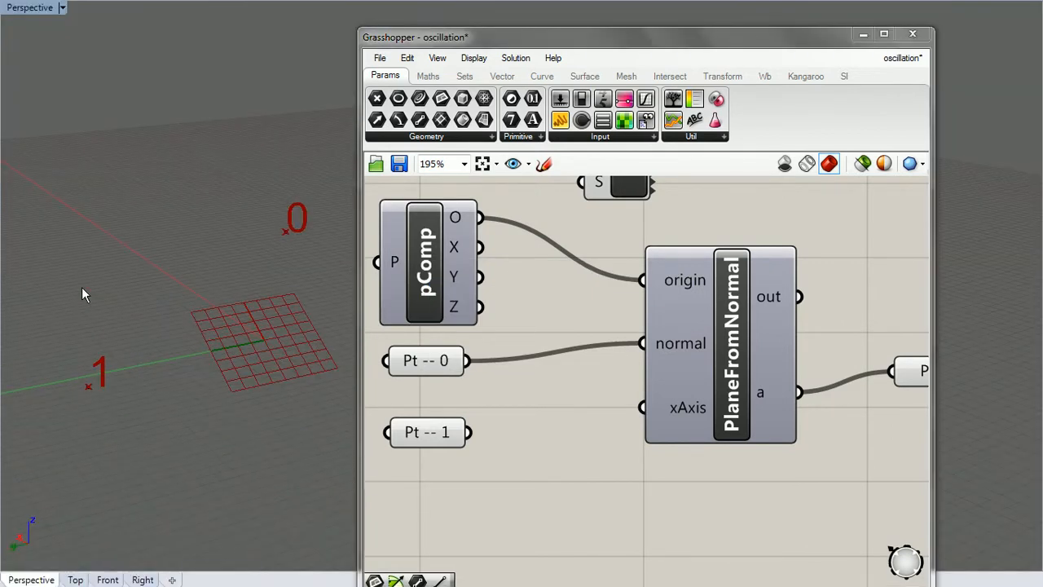
double_click(442, 38)
right_click_drag(271, 235, 638, 312)
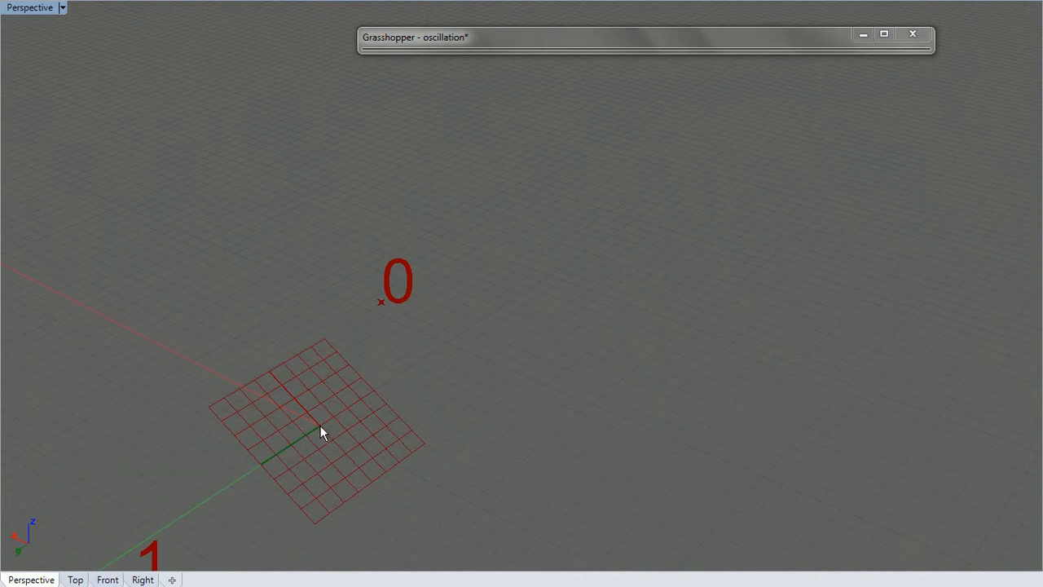
Step: Move point 0 freehand along several gumball axes to reorient the plane's normal
left_click(381, 300)
left_click_drag(359, 313, 444, 264)
right_click_drag(390, 356, 237, 353)
mouse_move(514, 251)
left_mouse_down()
mouse_move(613, 256)
mouse_move(513, 240)
left_mouse_up()
right_click_drag(474, 342, 319, 335)
right_click_drag(533, 363, 815, 419)
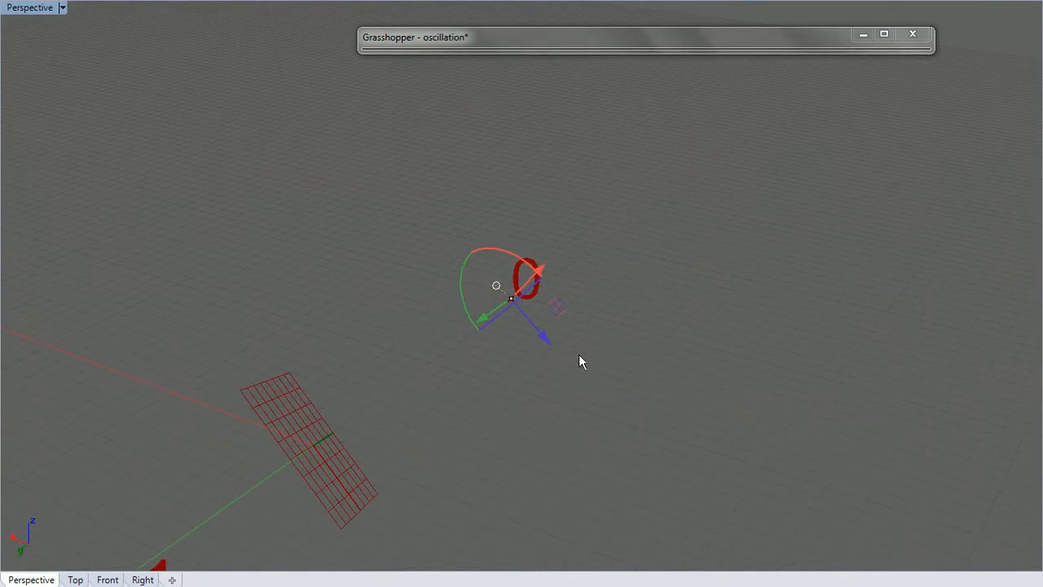
left_click_drag(541, 340, 472, 269)
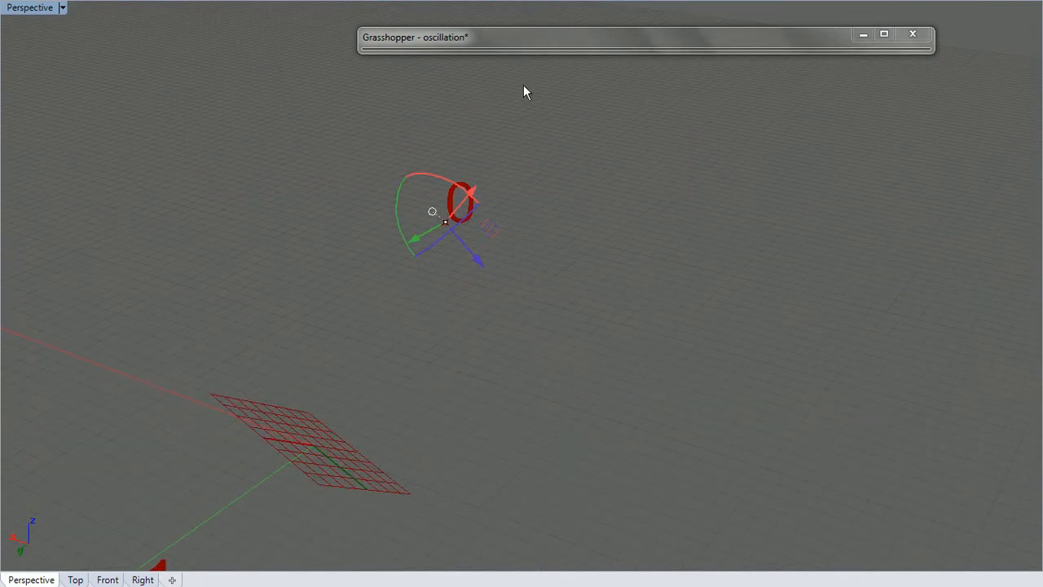
Step: Expand the Grasshopper window and connect Pt -- 1 to the xAxis input of PlaneFromNormal
double_click(537, 36)
right_click_drag(589, 390, 605, 329)
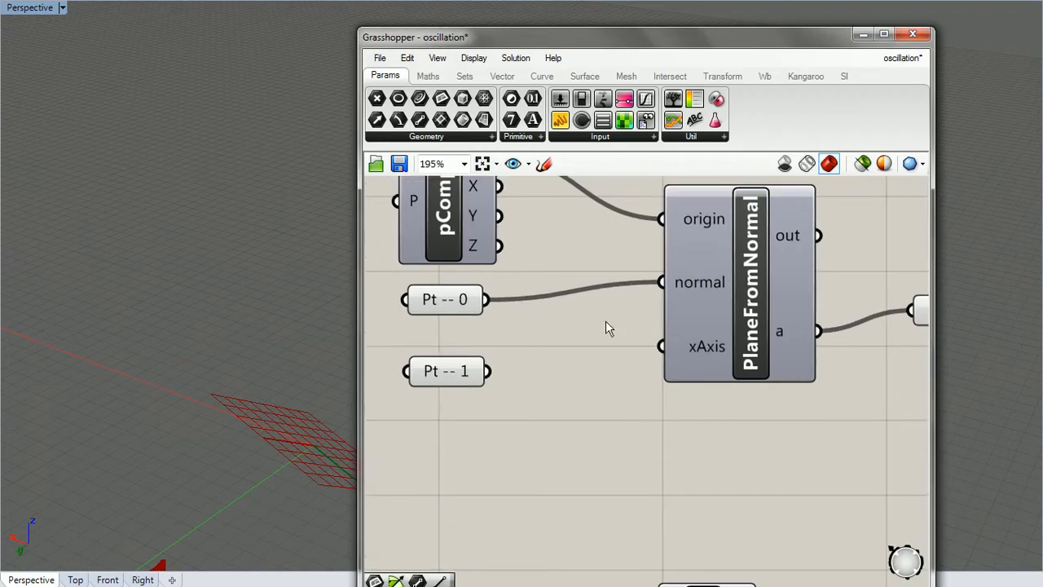
left_click_drag(488, 372, 672, 359)
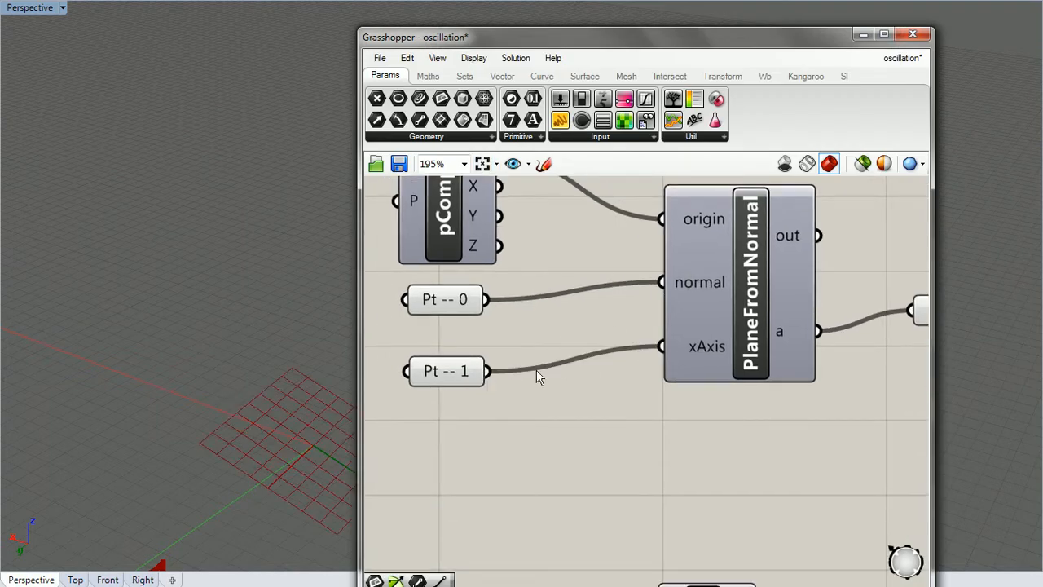
Step: Examine from several angles how the plane's axes are oriented relative to points 0 and 1
double_click(600, 32)
right_click_drag(368, 442, 209, 440)
right_click_drag(428, 458, 445, 446)
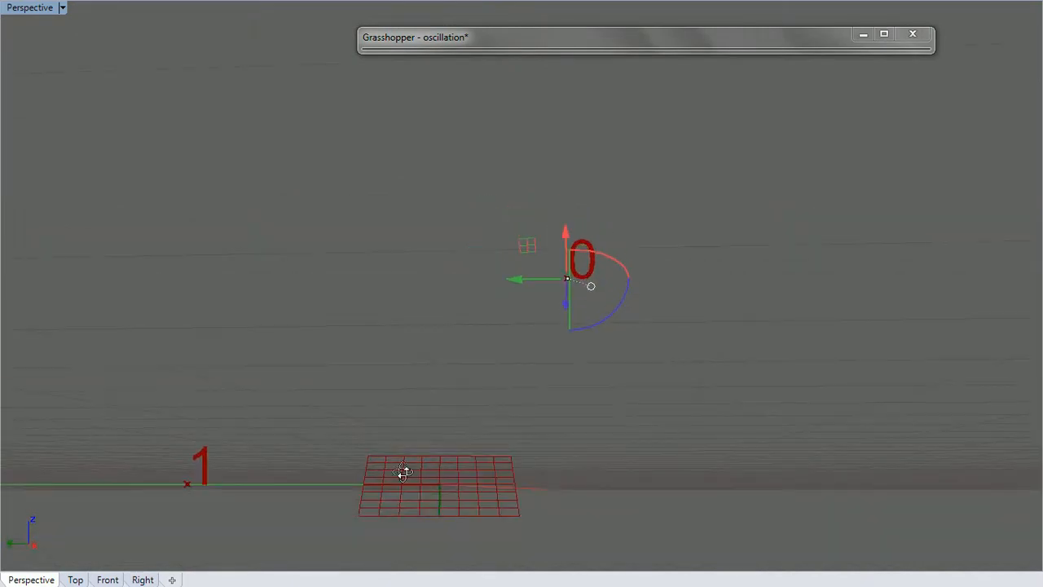
right_click_drag(404, 473, 436, 463)
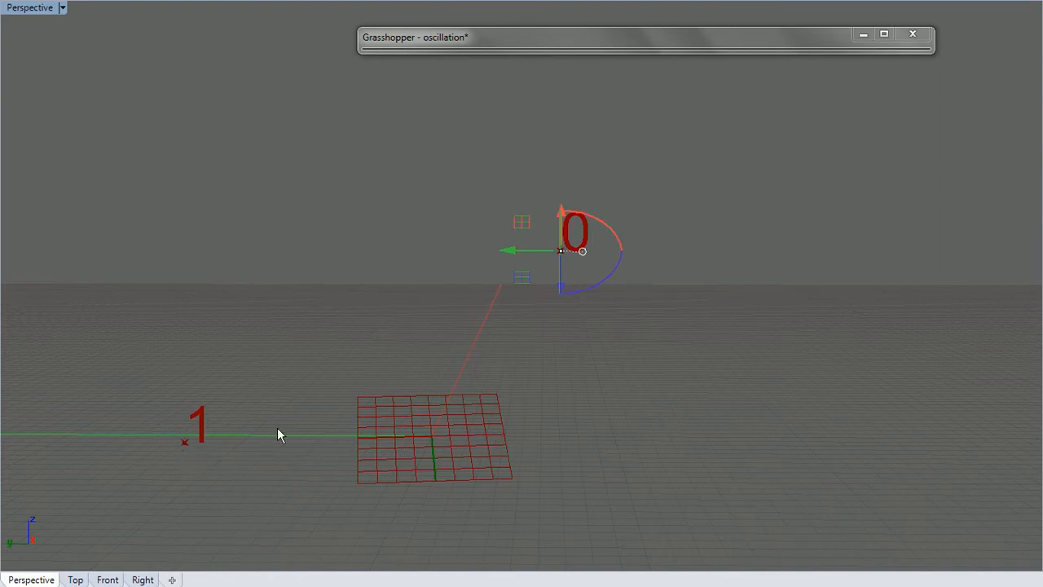
right_click_drag(466, 356, 309, 362)
right_click_drag(494, 372, 613, 257)
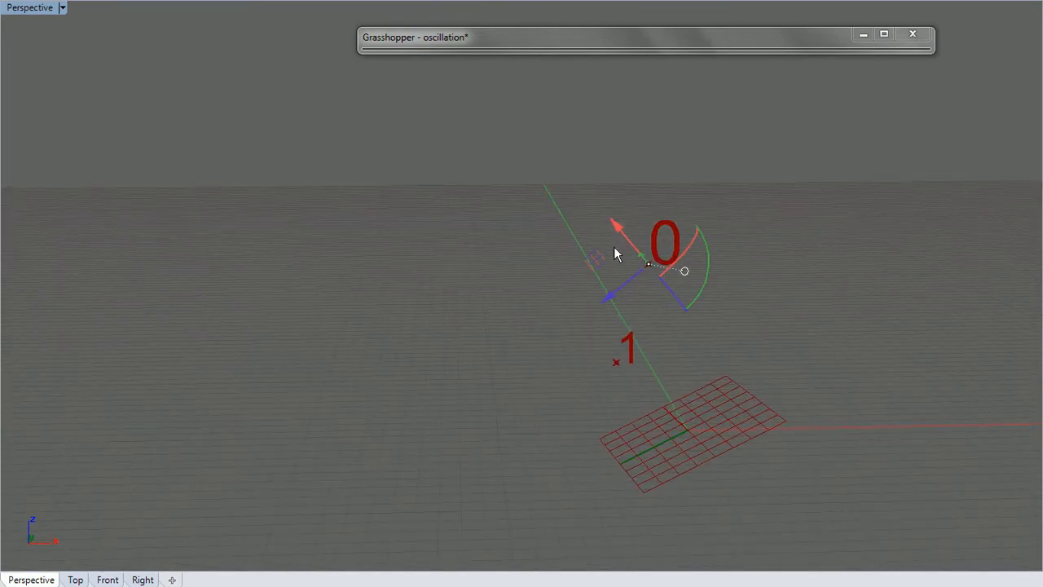
right_click_drag(678, 302, 624, 334)
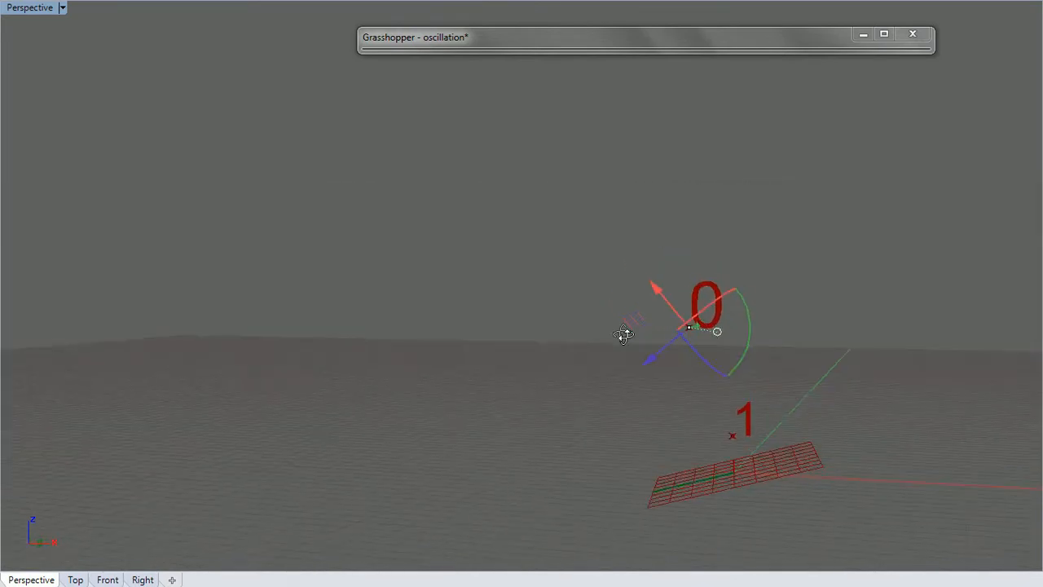
right_click_drag(698, 479, 733, 481)
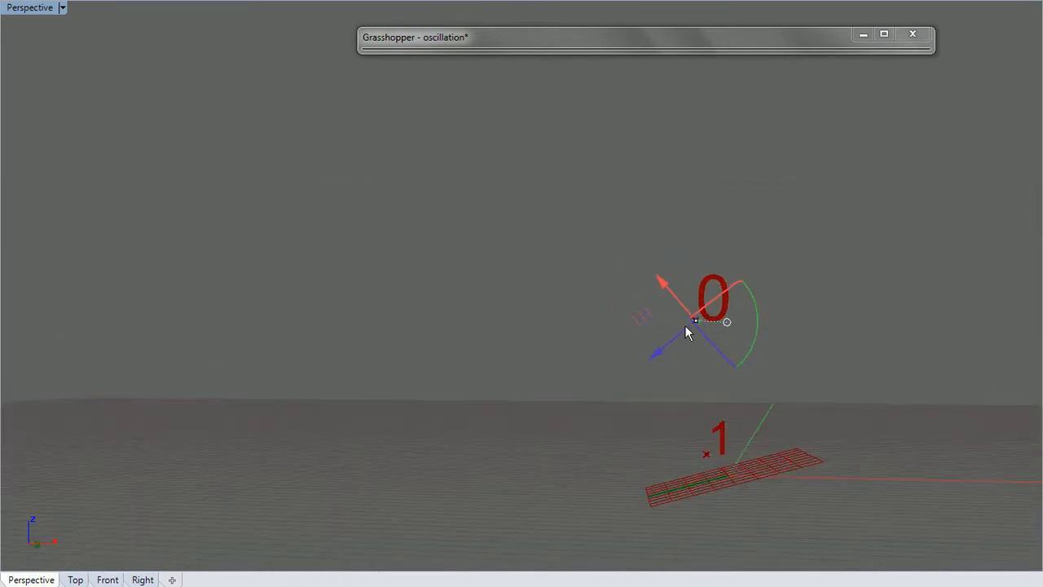
right_click_drag(676, 385, 667, 448)
right_click_drag(566, 450, 469, 436)
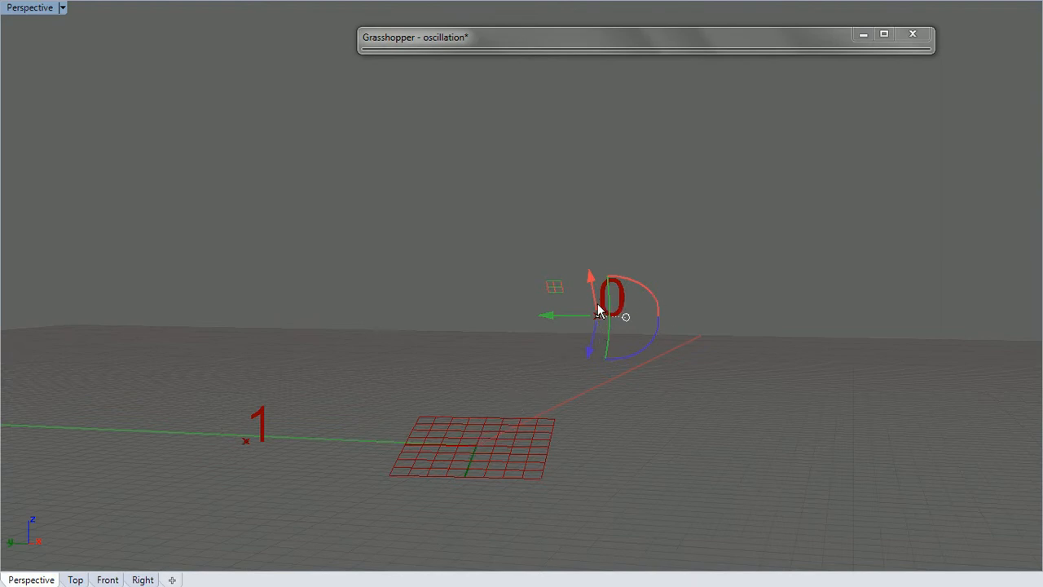
right_click_drag(572, 413, 446, 395, "shift")
right_click_drag(432, 119, 390, 141)
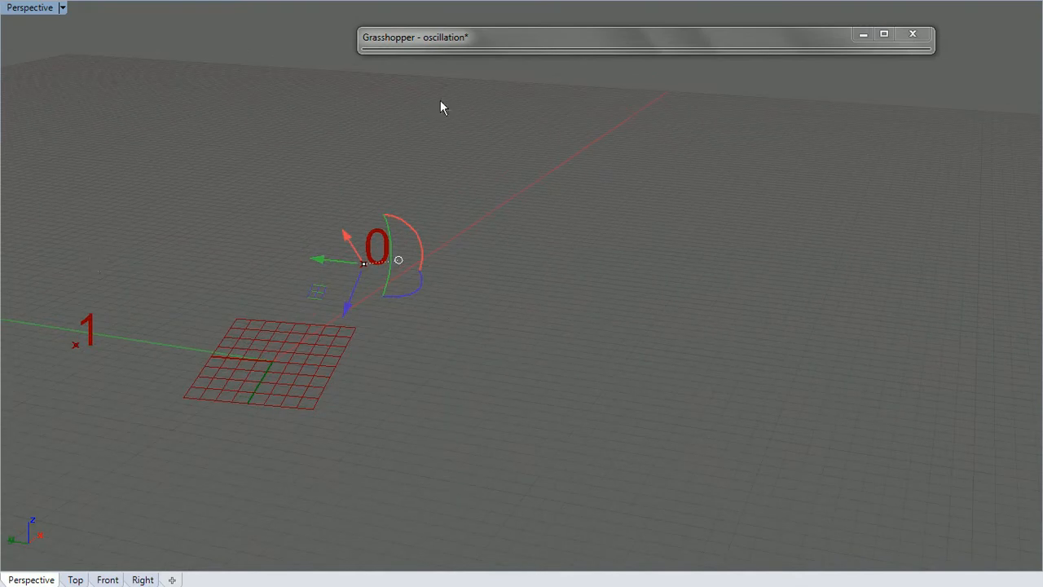
Step: Return to the Grasshopper canvas and read the orientedPlane (privileges normal) entry in the list of rotation methods
double_click(492, 41)
scroll(567, 302, "down", 2)
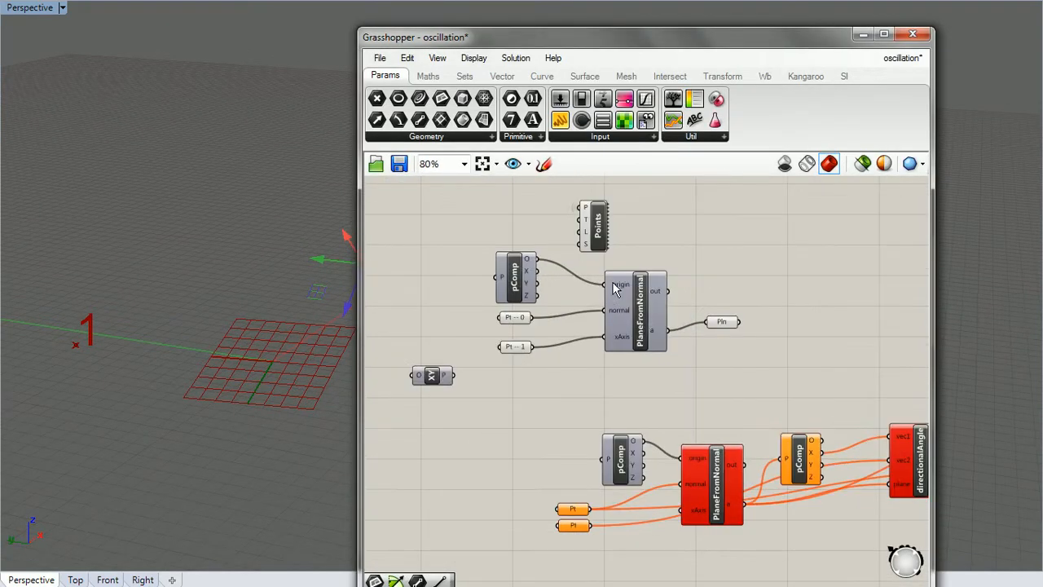
scroll(585, 330, "down", 3)
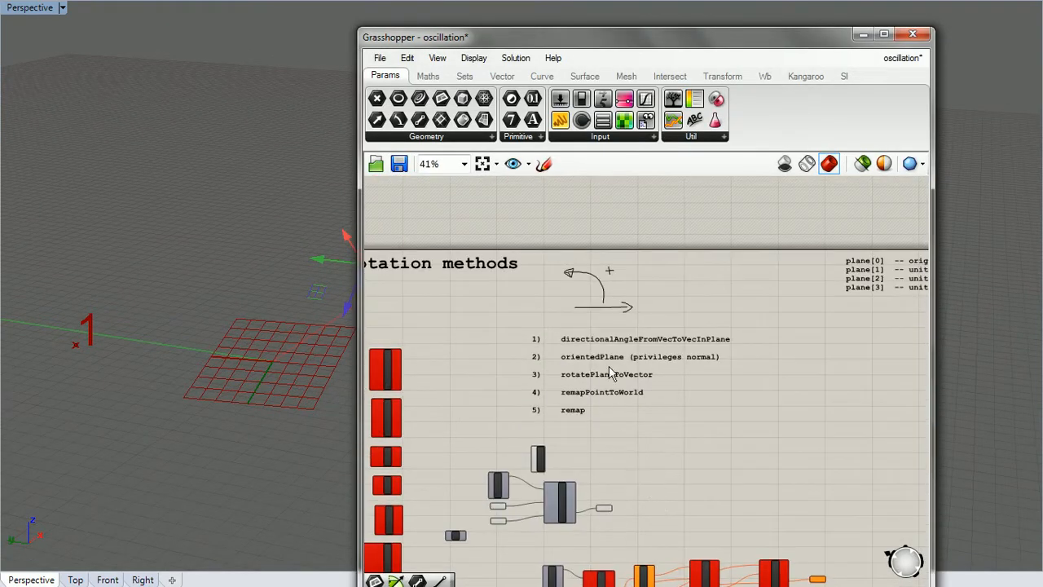
scroll(554, 349, "up", 3)
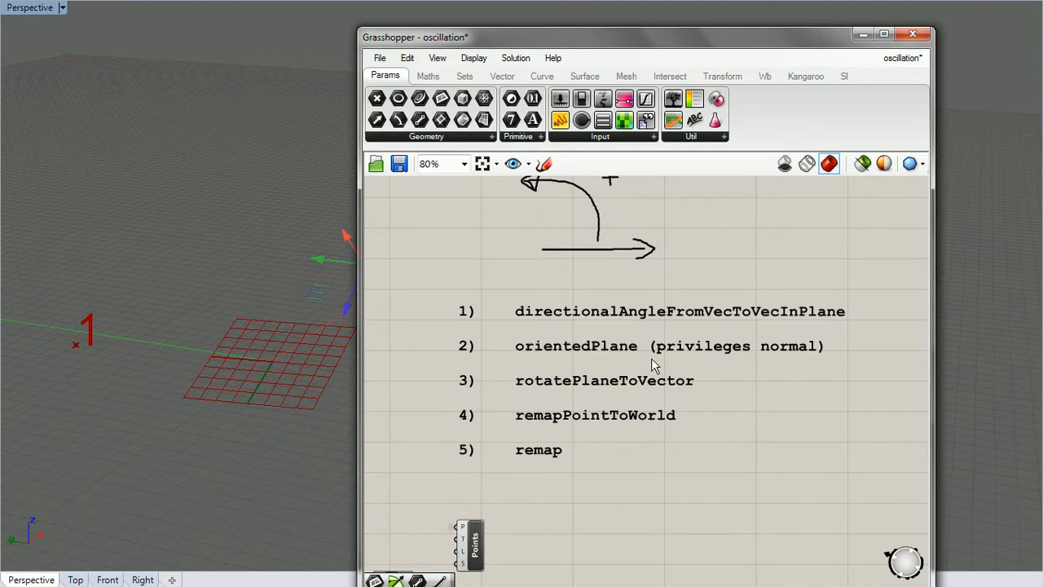
scroll(627, 357, "up", 2)
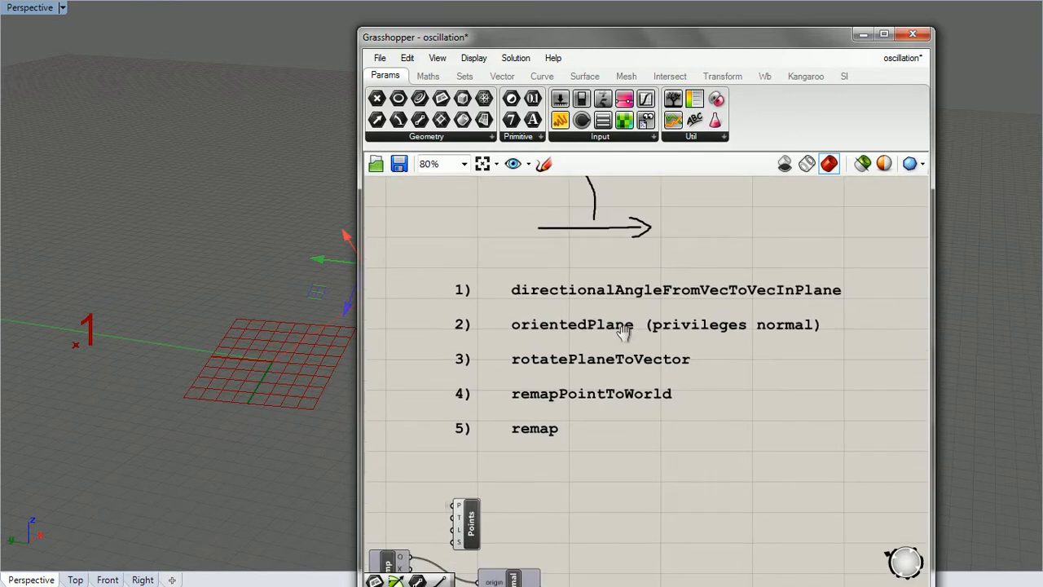
right_click_drag(758, 338, 664, 318)
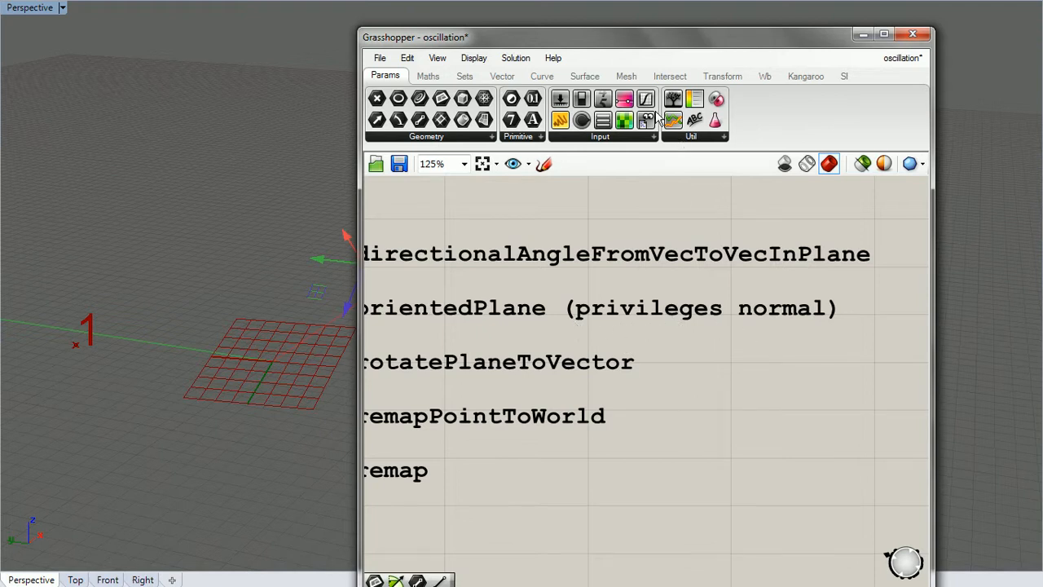
Step: Bake the plane produced by the upper PlaneFromNormal component into Rhino and delete that component
scroll(507, 447, "down", 2)
right_click_drag(508, 446, 640, 252)
scroll(641, 236, "down", 1)
left_click(538, 380)
right_click_drag(530, 469, 538, 357)
right_click(505, 378)
left_click(506, 391)
right_click_drag(504, 390, 463, 383)
right_click_drag(524, 300, 657, 310)
key("Delete")
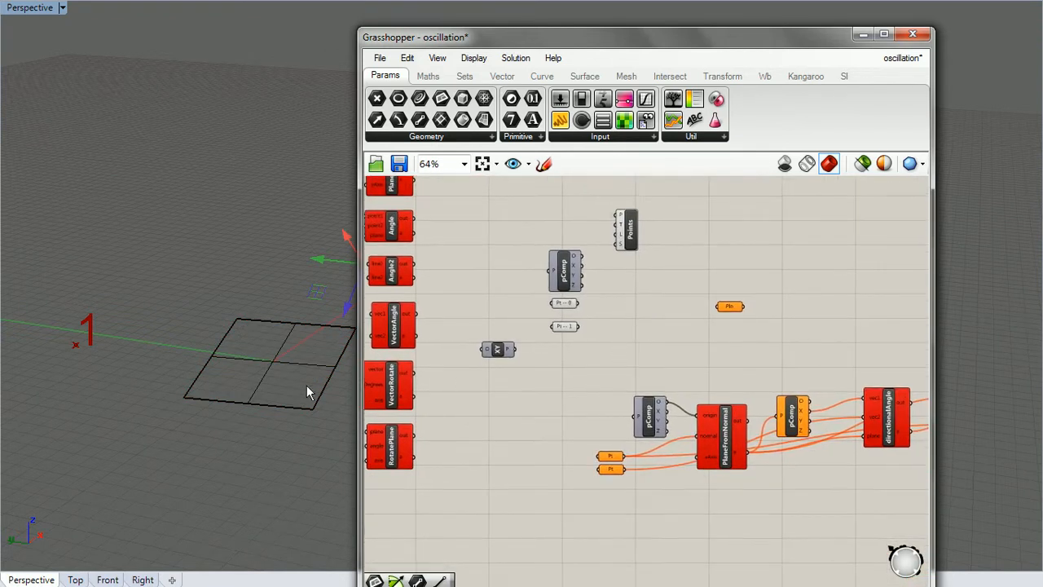
Step: Delete the baked plane from the Rhino viewport
left_click(273, 386)
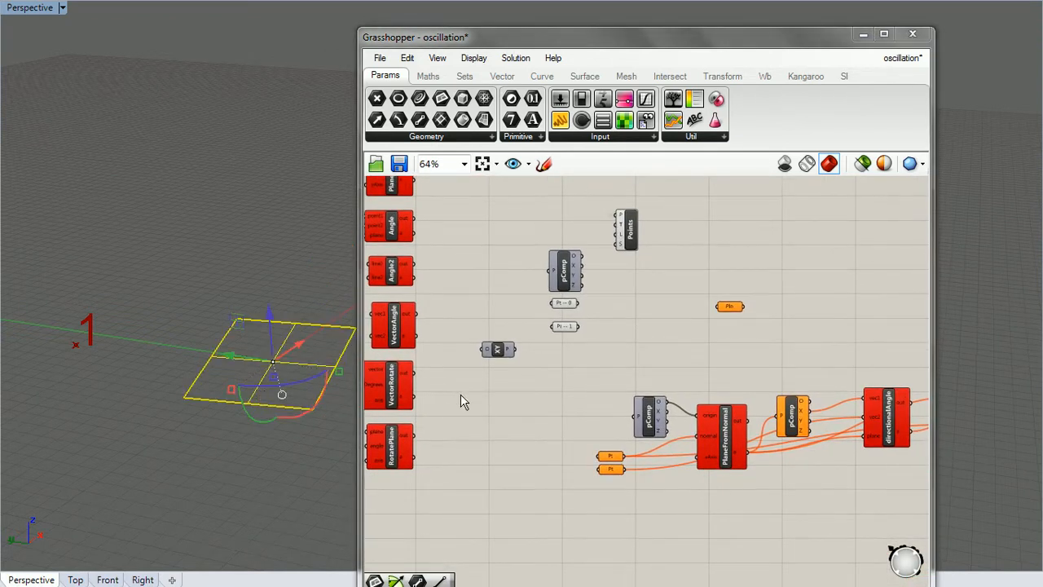
left_click(544, 422)
right_click_drag(216, 400, 282, 447)
key("Delete")
Step: Move the connected chain from PlaneFromNormal to RotatePlane up beside the point components
right_click_drag(513, 420, 432, 392)
right_click_drag(492, 356, 410, 299)
left_click_drag(409, 300, 911, 422)
left_click_drag(403, 275, 922, 449)
left_click_drag(543, 331, 553, 250)
right_click_drag(551, 249, 545, 355)
Step: Delete the loose Pln parameter above PlaneFromNormal and shift the whole component chain slightly higher
left_click(554, 320)
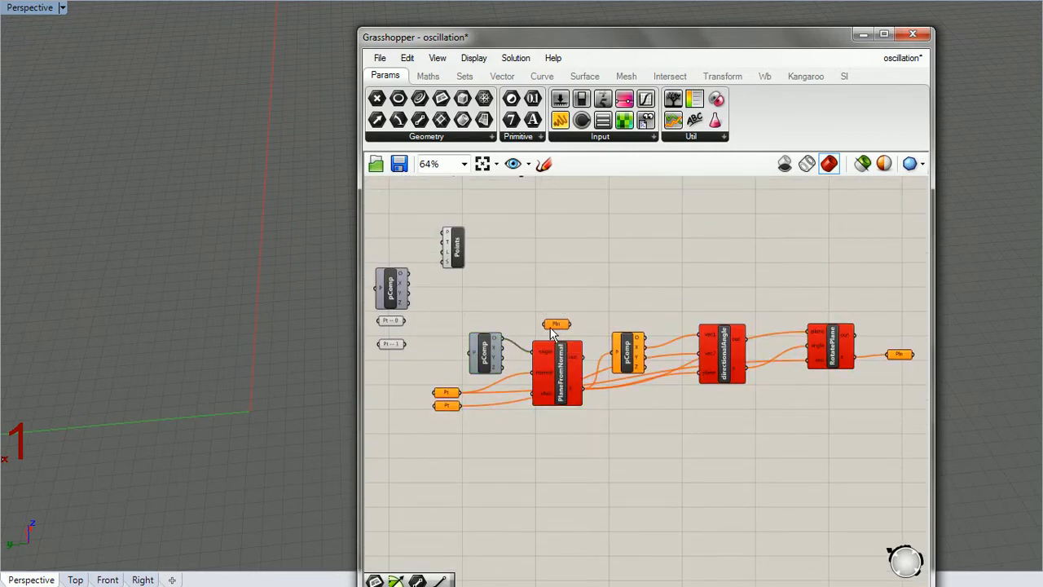
key("Delete")
right_click_drag(481, 341, 468, 255)
left_click_drag(416, 229, 913, 373)
left_click_drag(542, 293, 535, 267)
middle_click(605, 331)
Step: Delete the unconnected pComp and move the pComp feeding PlaneFromNormal's origin closer to the Pt parameters
right_click_drag(477, 299, 591, 415)
scroll(587, 330, "up", 2)
left_click(576, 334)
left_click(615, 288)
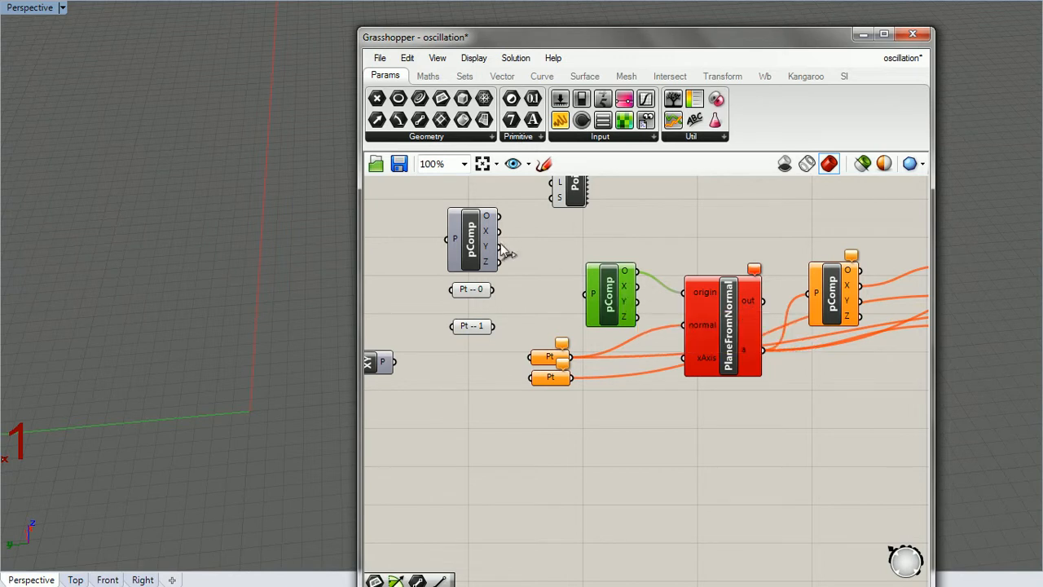
left_click(475, 245)
key("Delete")
left_click_drag(619, 306, 588, 291)
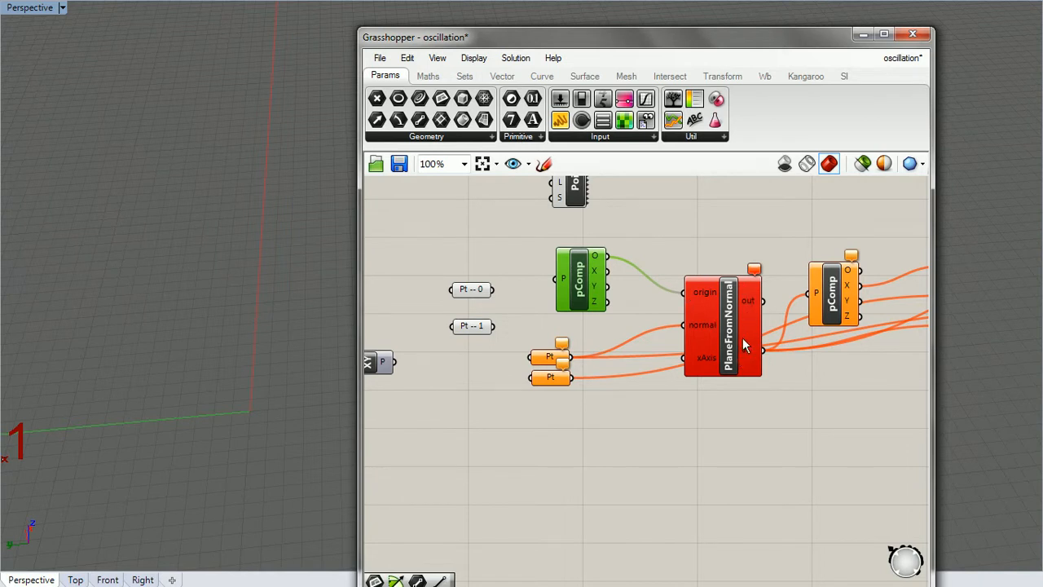
Step: Space the two empty Pt parameters apart and connect Pt -- 0 to the upper one
right_click_drag(744, 330, 709, 295)
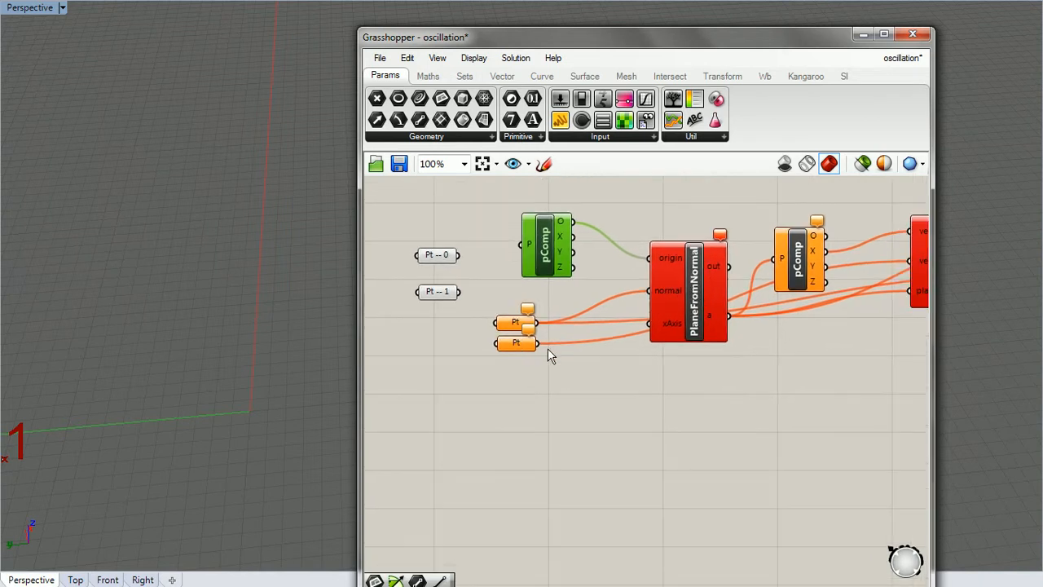
left_click_drag(528, 346, 524, 375)
left_click_drag(527, 327, 526, 314)
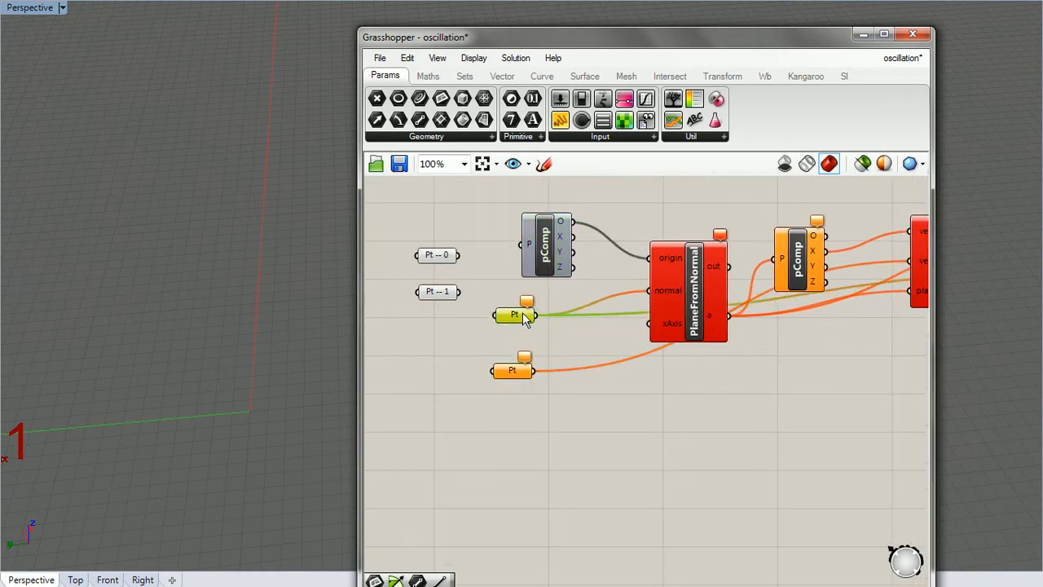
left_click_drag(459, 255, 496, 309)
Step: Add a Plane parameter below PlaneFromNormal and connect the component's a output to it
double_click(779, 385)
type("lane")
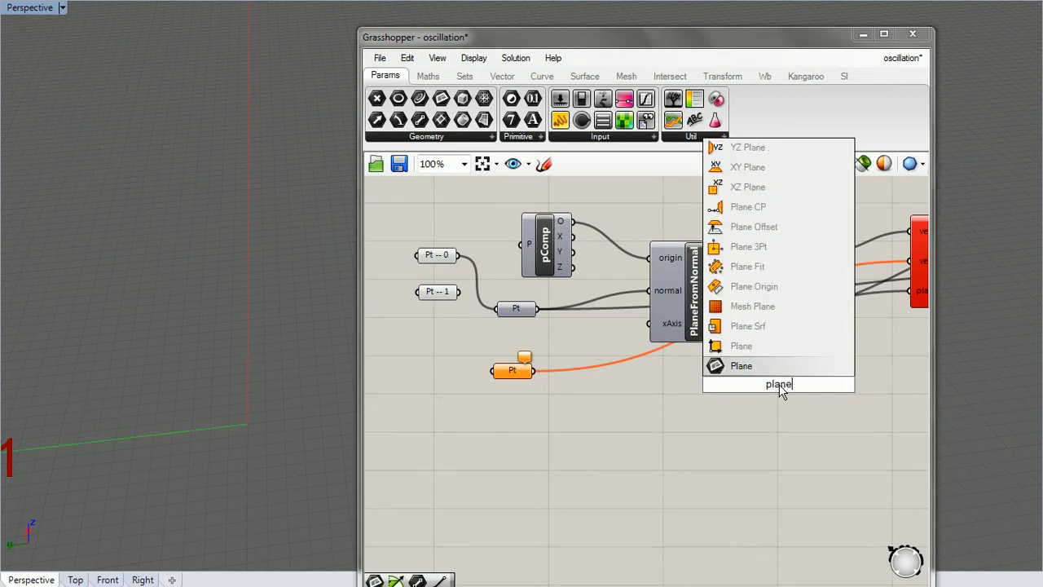
key("Return")
left_click_drag(729, 315, 760, 384)
Step: Move point 0 a short distance in the viewport to test how the plane follows its normal
right_click_drag(221, 384, 203, 379, "shift")
scroll(203, 379, "down", 4)
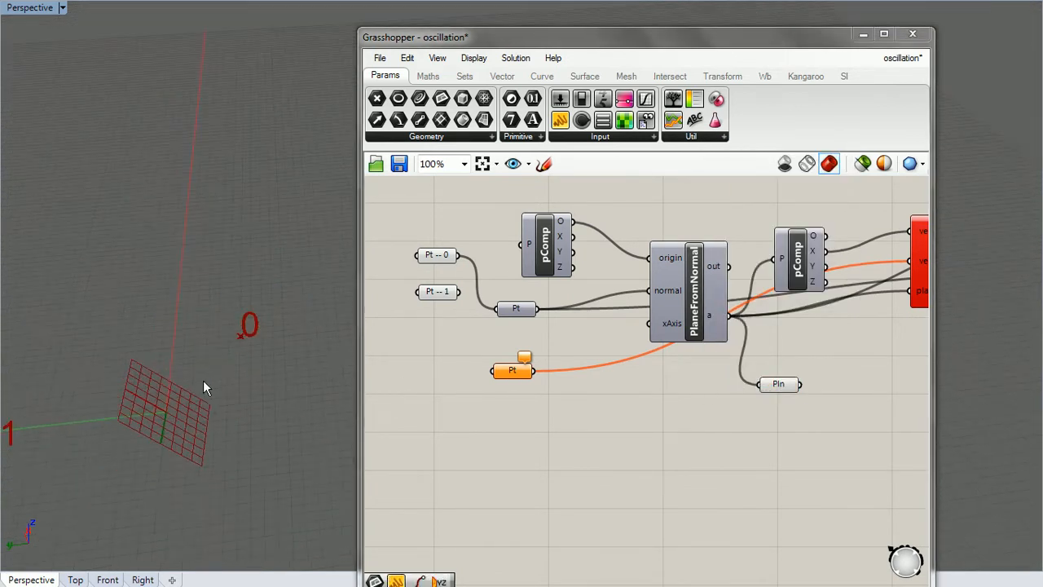
left_click(241, 336)
mouse_move(188, 341)
left_mouse_down()
mouse_move(87, 346)
mouse_move(192, 357)
left_mouse_up()
mouse_move(248, 390)
left_mouse_down()
mouse_move(246, 302)
mouse_move(239, 376)
left_mouse_up()
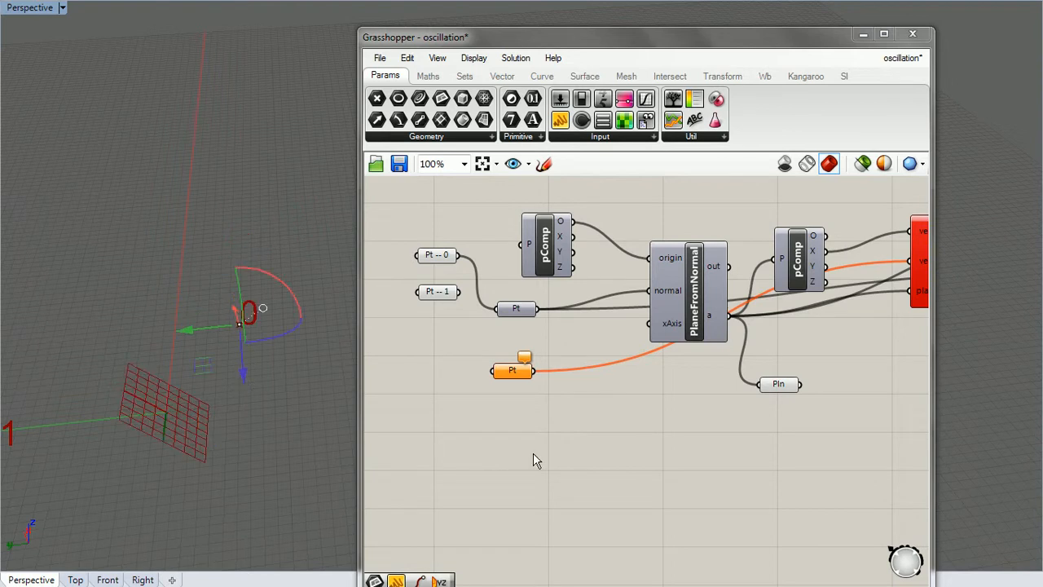
Step: Connect Pt -- 1 to the lower Pt parameter that feeds directionalAngle's vec2 input
right_click_drag(542, 453, 447, 418)
right_click_drag(703, 350, 635, 440)
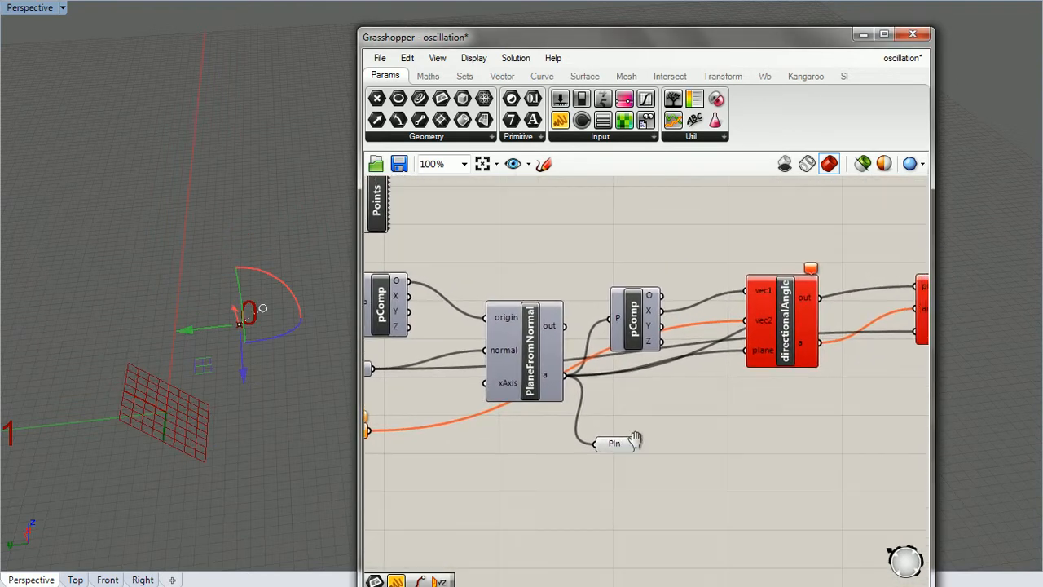
mouse_move(786, 351)
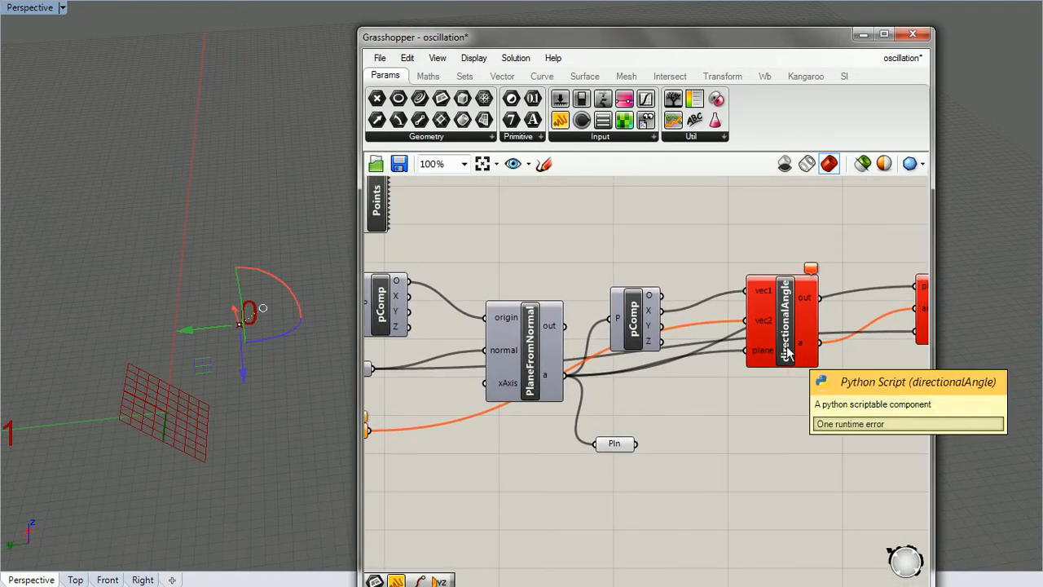
right_click_drag(636, 423, 754, 400)
left_click_drag(422, 336, 454, 414)
Step: Move the second pComp up and directionalAngle down to untangle the wires around them
right_click_drag(712, 388, 582, 388)
right_click(774, 323)
left_click(795, 354)
right_click_drag(754, 324, 708, 344)
left_click_drag(577, 353, 583, 307)
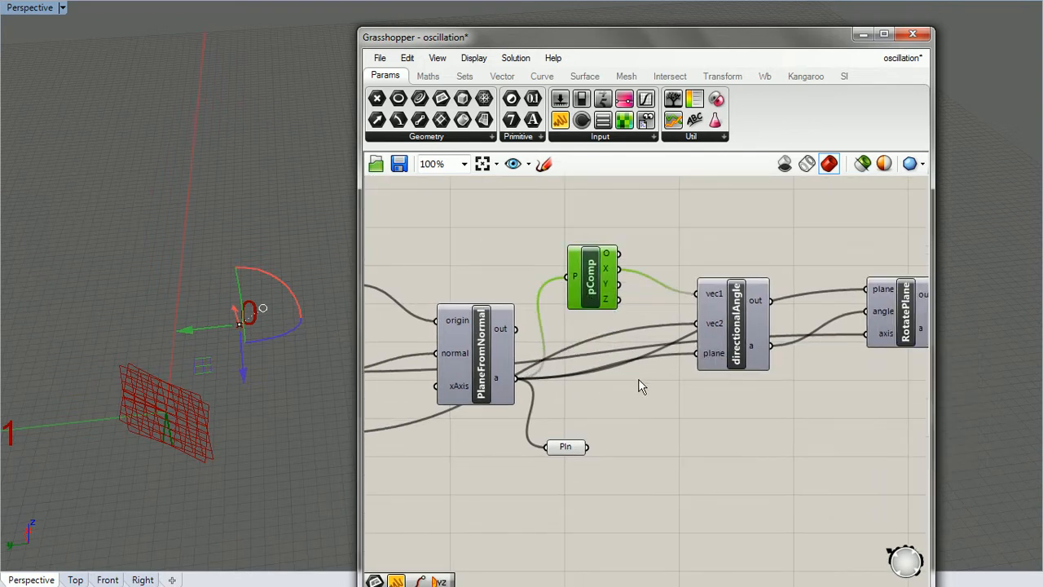
left_click_drag(748, 342, 737, 430)
Step: Compare the two overlapping planes in the viewport and delete the Pln parameter connected to RotatePlane's a output
right_click_drag(470, 369, 528, 277)
right_click_drag(242, 420, 154, 450)
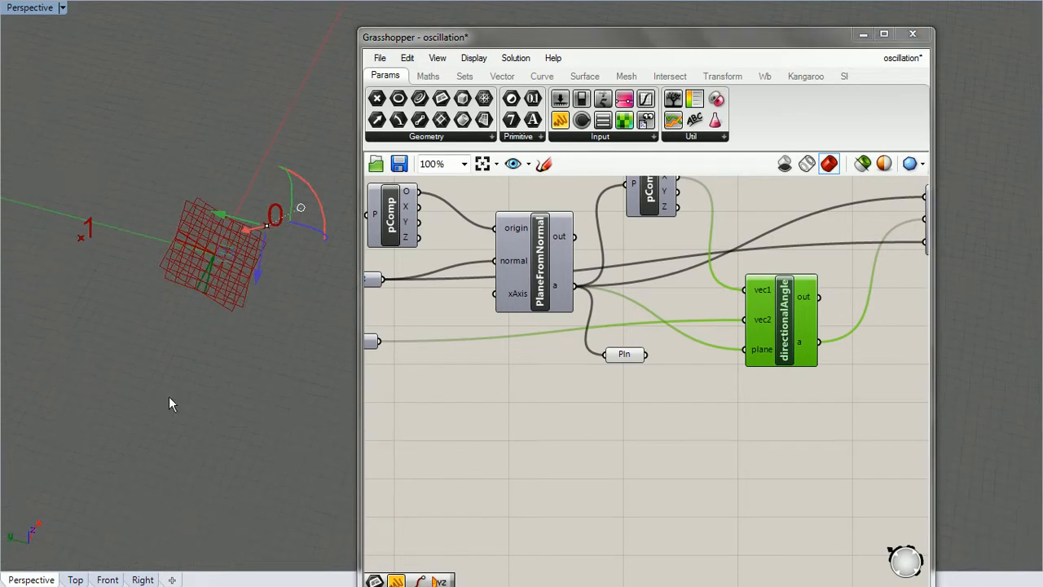
right_click_drag(231, 253, 124, 374, "shift")
scroll(218, 367, "up", 6)
right_click_drag(223, 356, 101, 392, "shift")
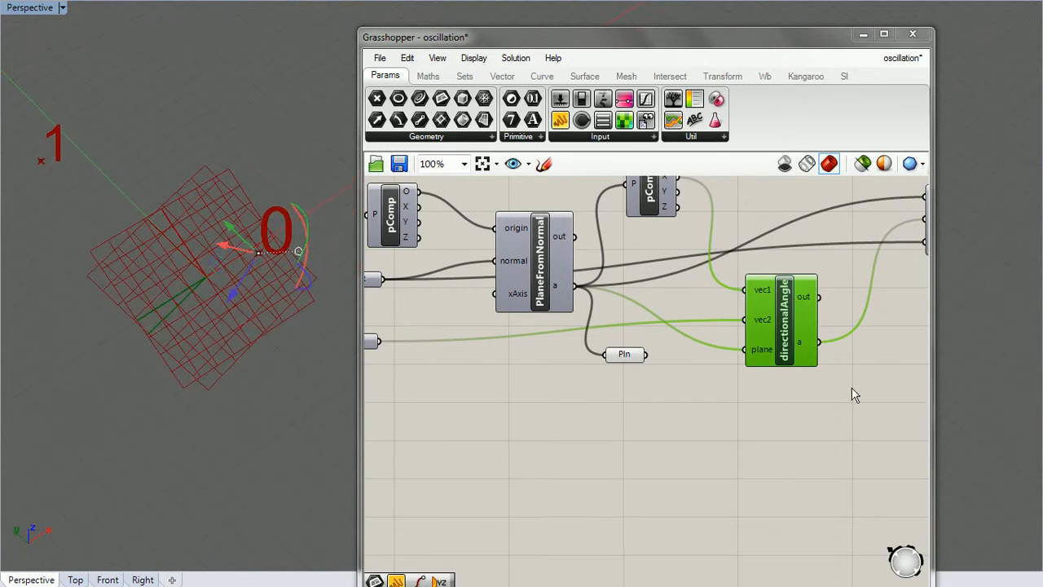
right_click_drag(601, 339, 645, 379)
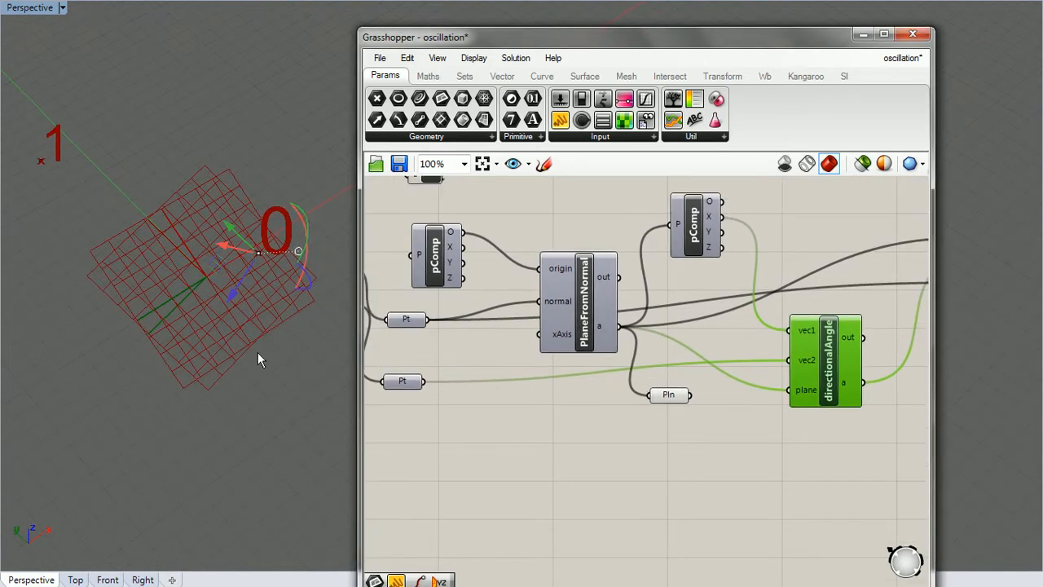
right_click_drag(736, 386, 484, 377)
right_click(484, 377)
left_click(877, 268)
right_click(877, 270)
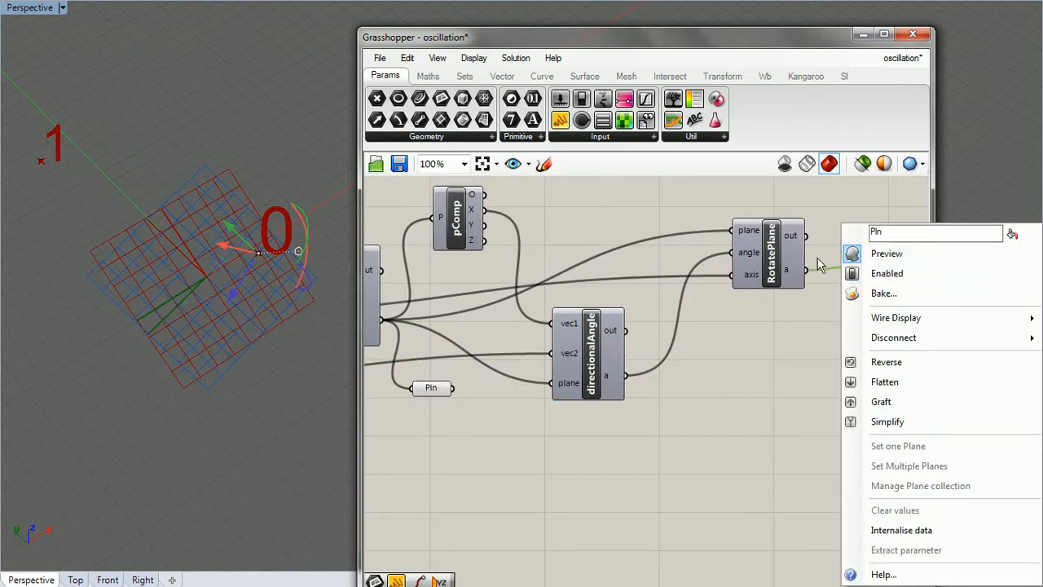
key("Escape")
key("Delete")
Step: View the remaining plane from above and move point 1 to just outside its upper corner
right_click_drag(845, 283, 988, 274)
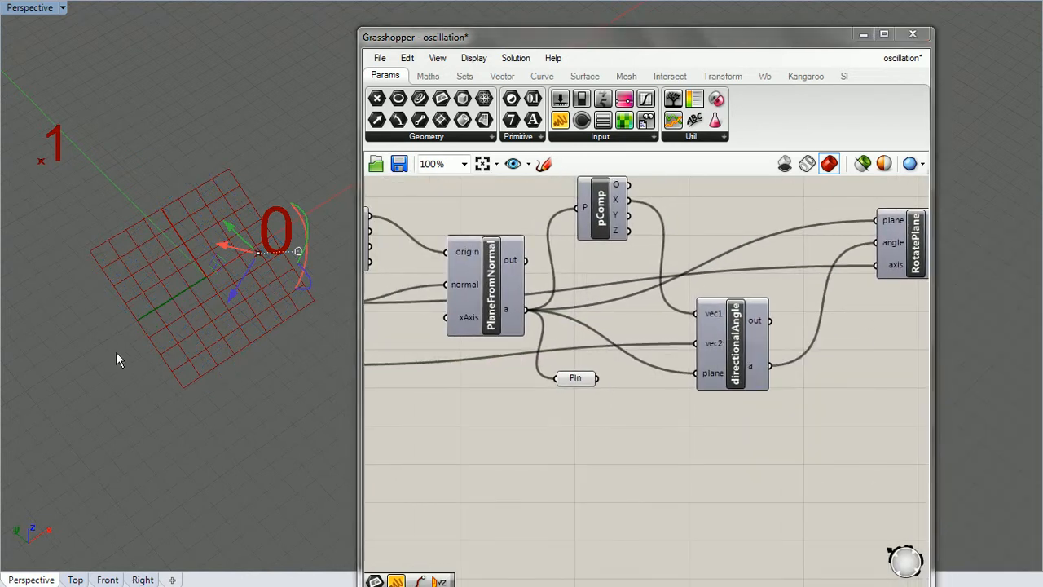
right_click_drag(116, 351, 43, 332)
right_click_drag(245, 265, 234, 301)
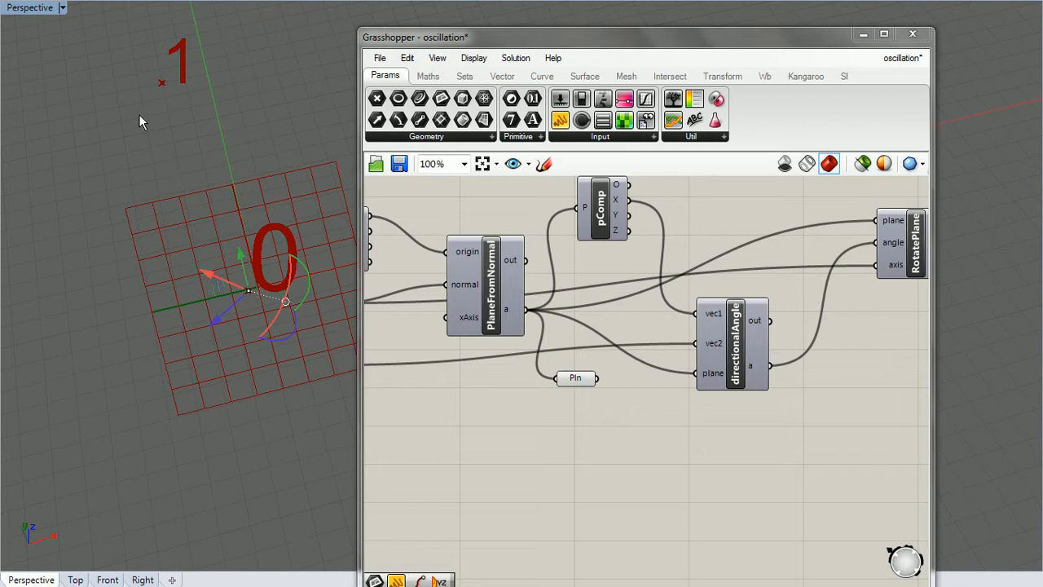
left_click_drag(162, 82, 122, 186)
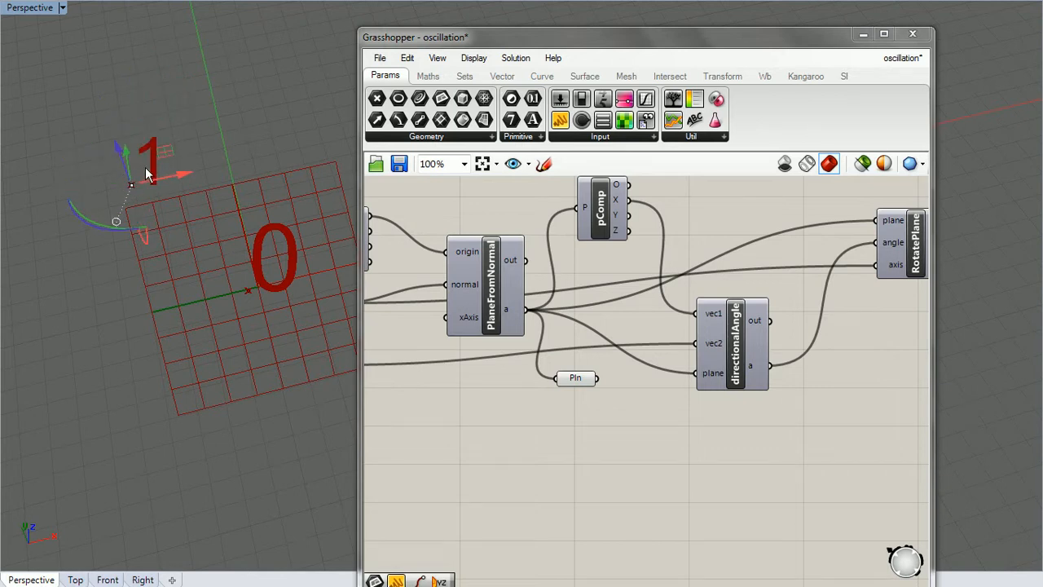
Step: Add a Panel below directionalAngle and connect the component's a output to it
double_click(796, 452)
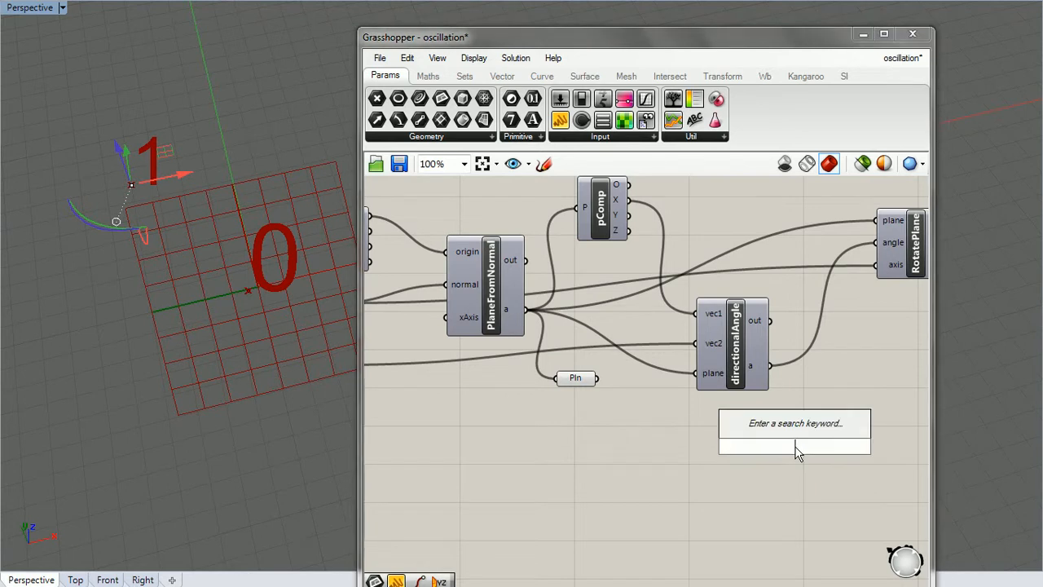
type("panel")
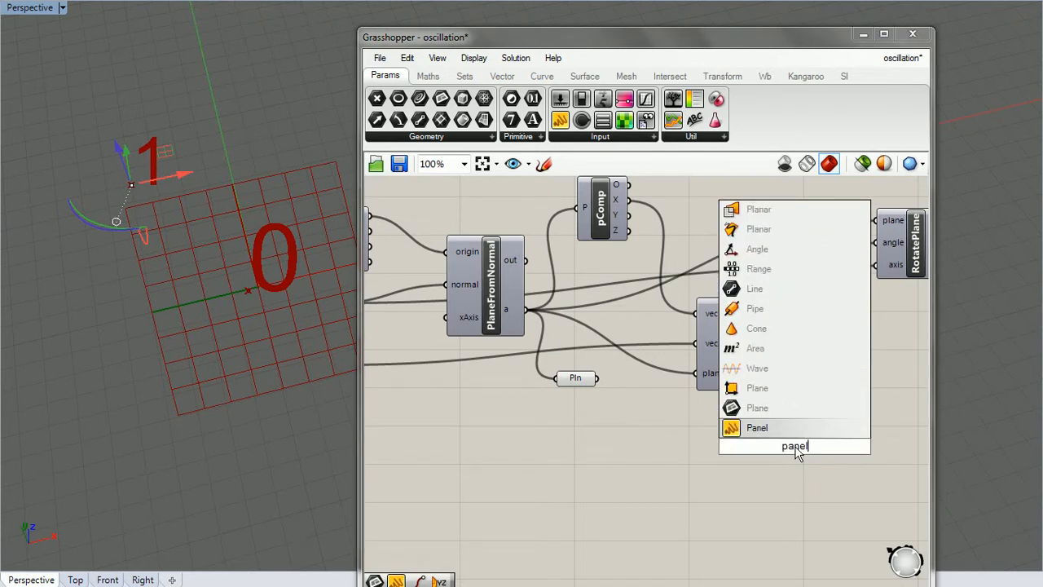
key("Return")
left_click_drag(776, 371, 799, 415)
double_click(744, 377)
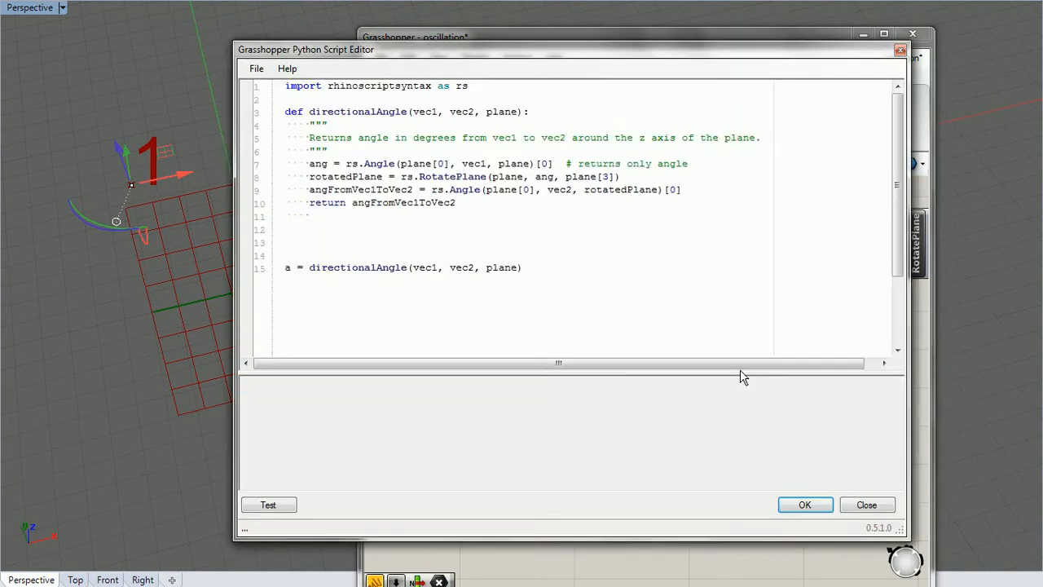
left_click(798, 504)
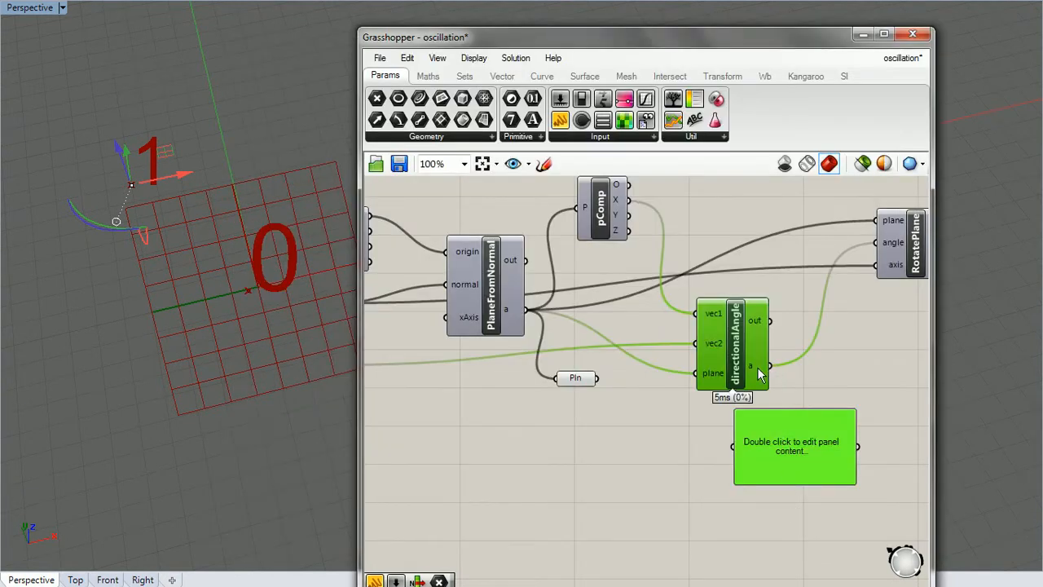
left_click_drag(763, 364, 734, 445)
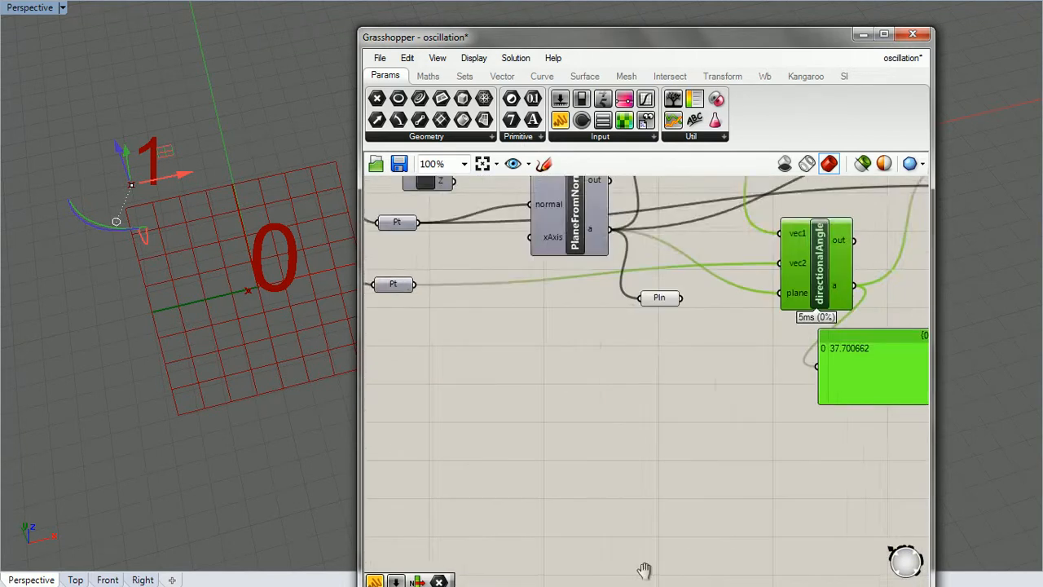
Step: Move point 1 around the plane to the side opposite its x axis, reading the directional angle in the panel
right_click_drag(663, 194, 555, 246)
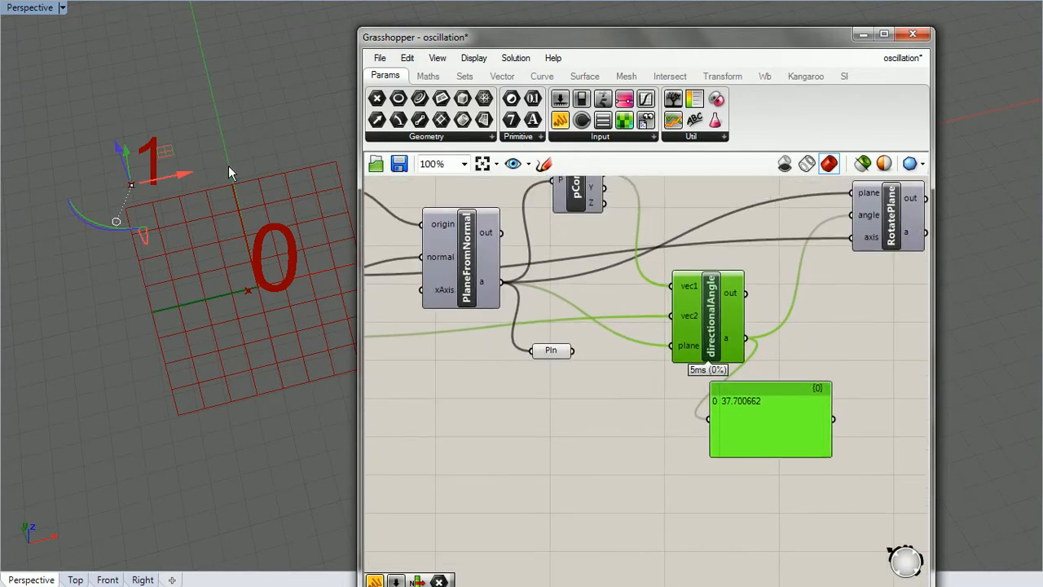
left_click_drag(129, 186, 43, 399)
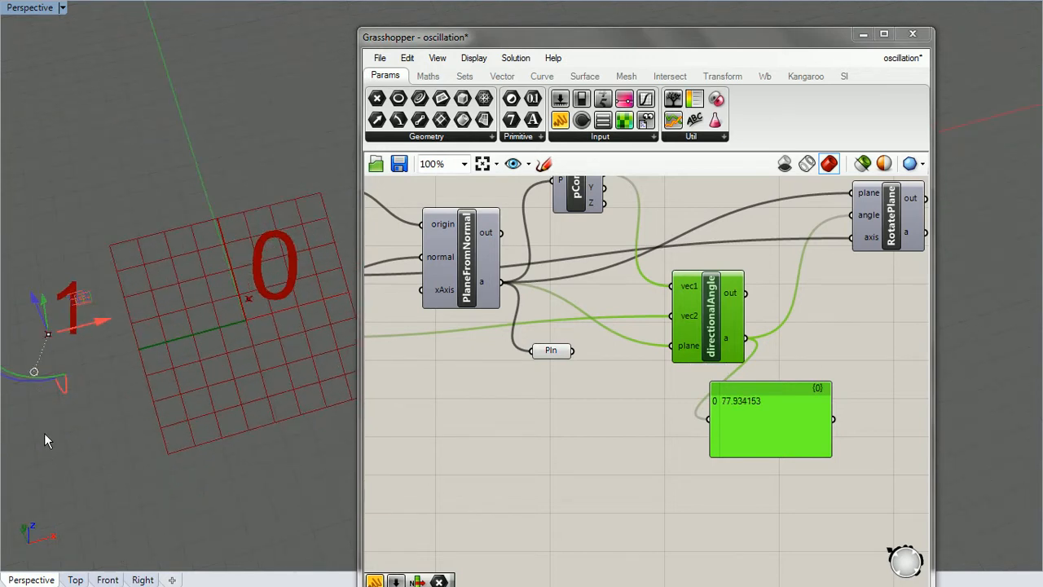
right_click_drag(44, 432, 118, 362, "shift")
left_click_drag(107, 292, 114, 326)
right_click_drag(300, 408, 204, 338)
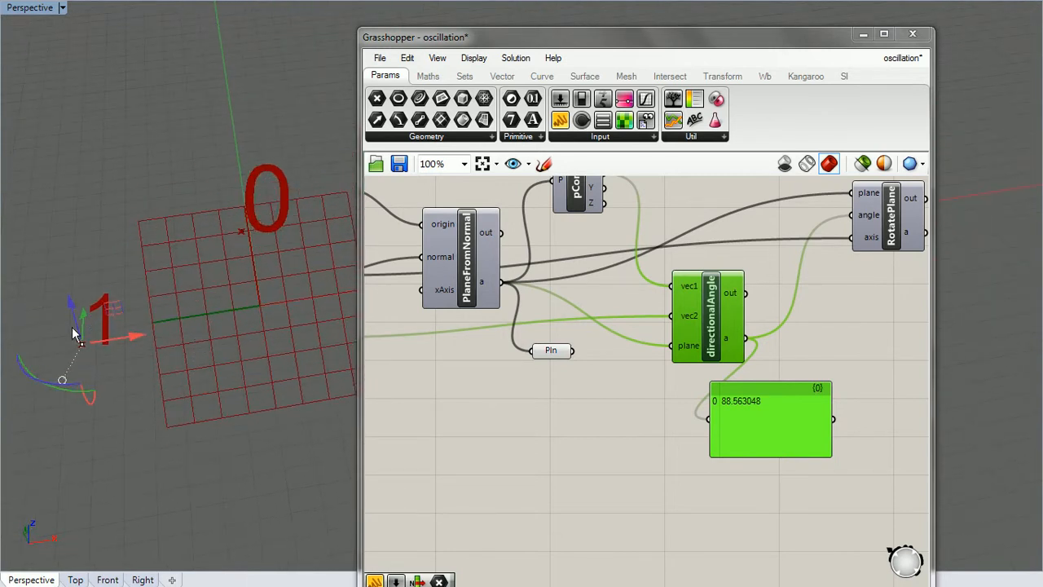
left_click_drag(82, 349, 190, 409)
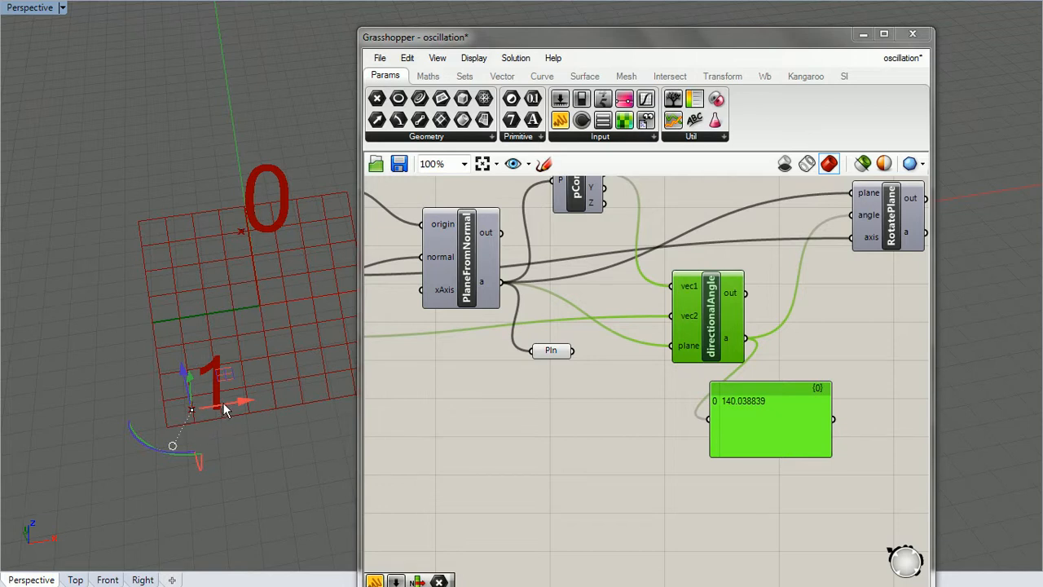
left_click_drag(189, 410, 331, 422)
right_click_drag(242, 433, 251, 244)
left_click_drag(308, 234, 296, 239)
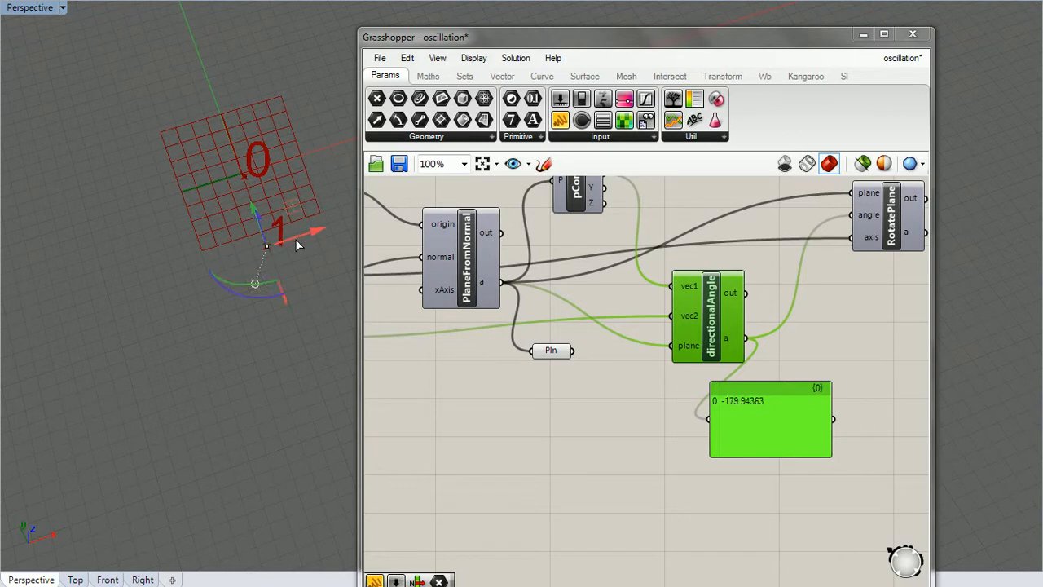
Step: Examine from low and high viewpoints how point 1 lies relative to the plane
right_click_drag(209, 361, 250, 266)
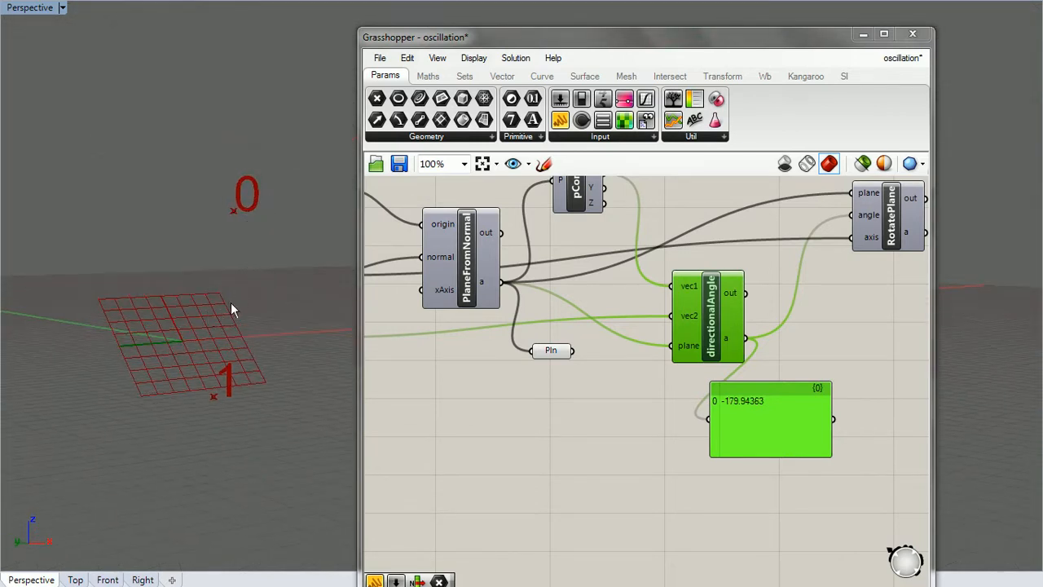
right_click_drag(617, 309, 594, 361)
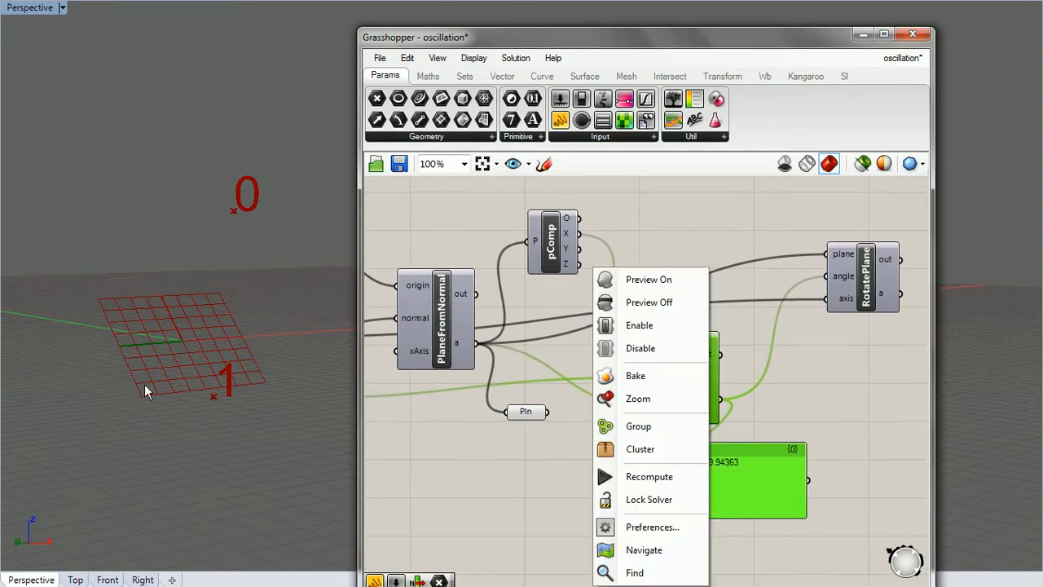
scroll(212, 396, "up", 3)
scroll(211, 396, "down", 3)
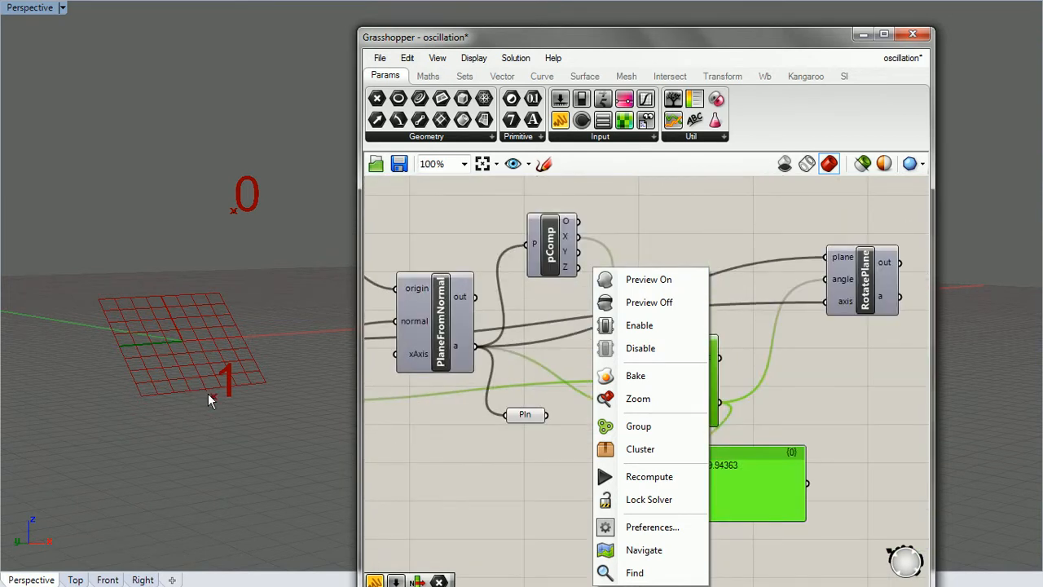
right_click_drag(214, 398, 174, 535)
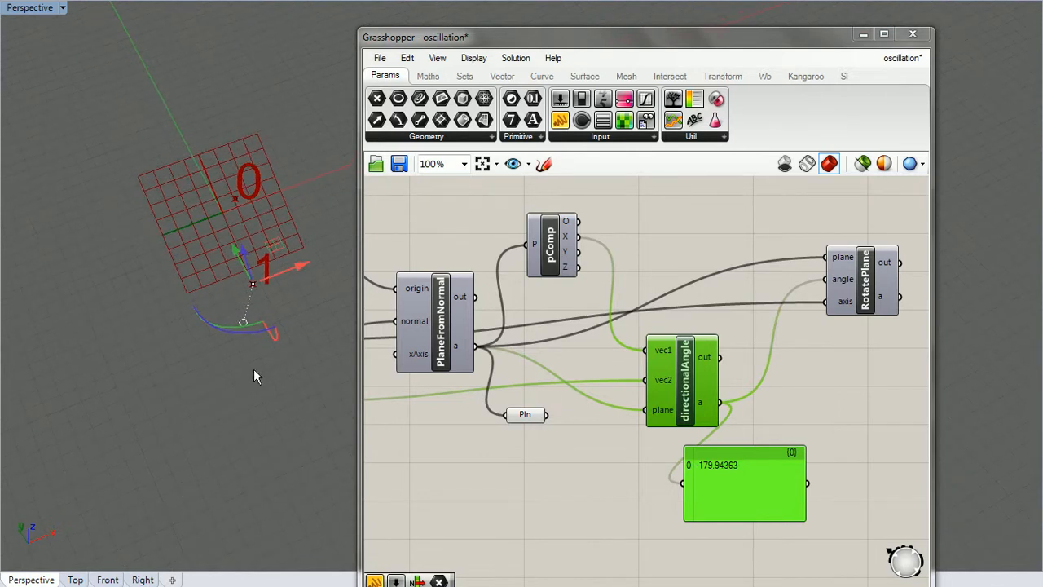
right_click_drag(253, 371, 225, 418, "shift")
Step: Look over the component chain from the point inputs through directionalAngle to RotatePlane
right_click_drag(435, 383, 717, 386)
scroll(692, 372, "down", 2)
right_click_drag(685, 342, 529, 379)
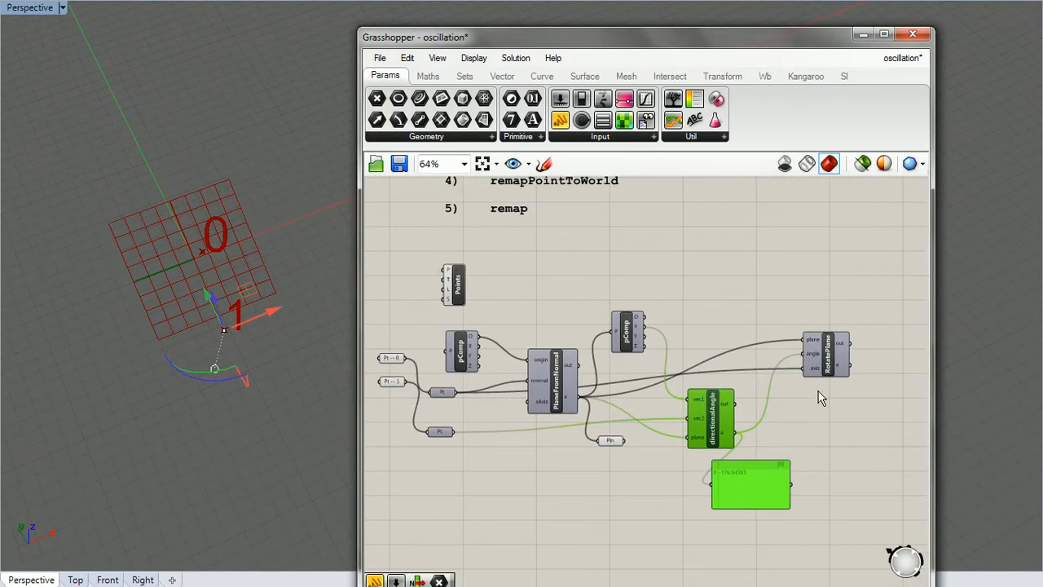
right_click_drag(818, 391, 637, 368)
scroll(639, 363, "up", 3)
scroll(580, 407, "down", 1)
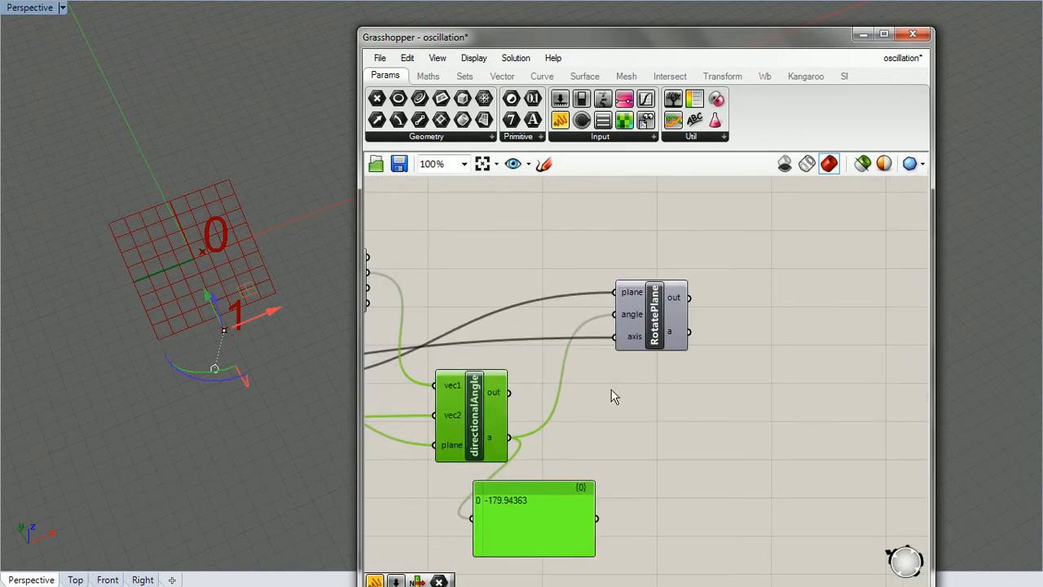
Step: Open the RotatePlane component's Python script and review the plane, angle and axis arguments in the rs.RotatePlane call
left_click(653, 333)
right_click_drag(604, 344, 896, 349)
right_click_drag(400, 365, 414, 380)
scroll(481, 294, "up", 4)
right_click_drag(473, 298, 435, 244)
scroll(436, 247, "down", 1)
right_click(437, 249)
scroll(391, 313, "down", 1)
right_click_drag(391, 313, 479, 197)
double_click(586, 316)
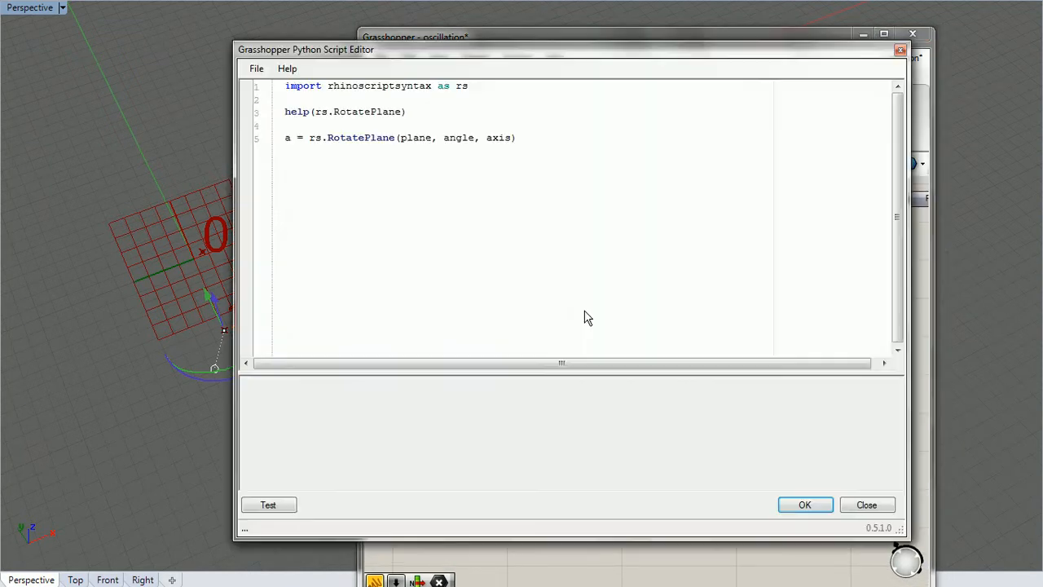
left_click_drag(410, 137, 534, 153)
left_click_drag(440, 139, 474, 142)
Step: Test the script to read the RotatePlane help on its parameters and return value, and close the editor
left_click(277, 506)
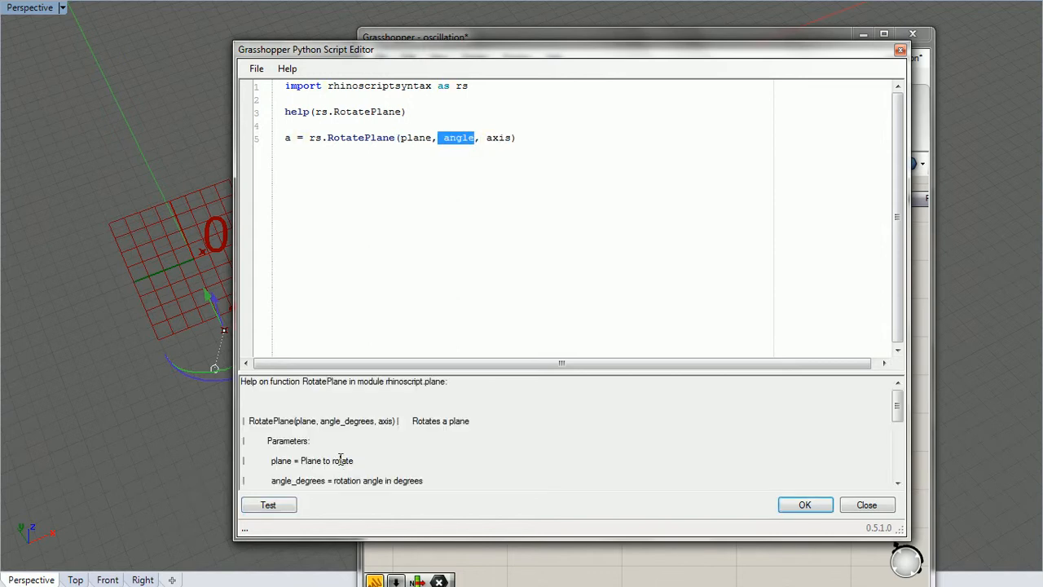
scroll(341, 459, "down", 1)
scroll(315, 458, "down", 5)
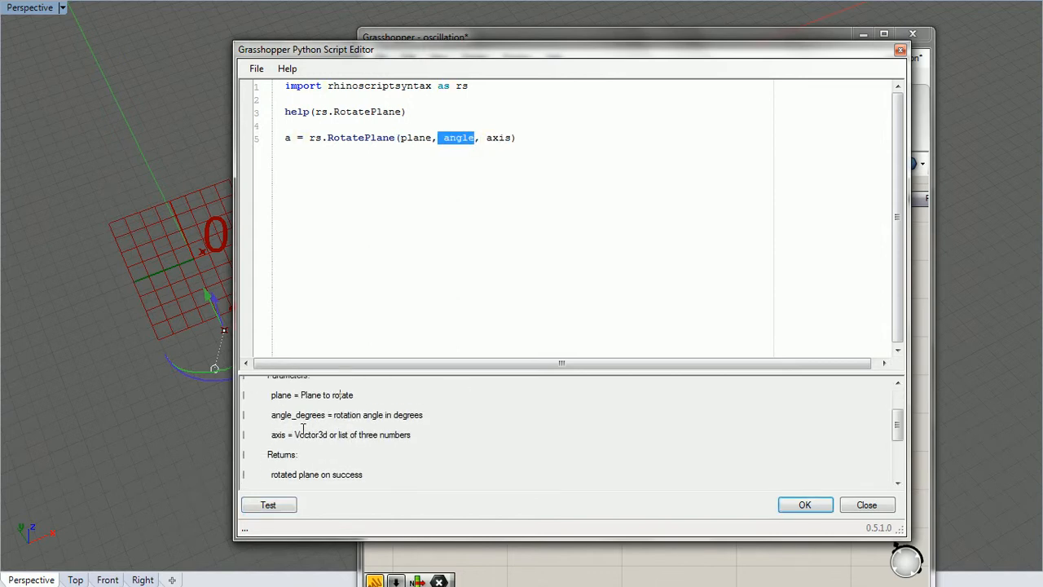
scroll(357, 414, "down", 3)
scroll(442, 447, "up", 6)
left_click(859, 511)
Step: Reposition the directional angle panel between directionalAngle and RotatePlane, below their connecting wire, and select RotatePlane
right_click_drag(791, 401, 425, 459)
right_click_drag(756, 350, 510, 378)
right_click_drag(720, 279, 520, 342)
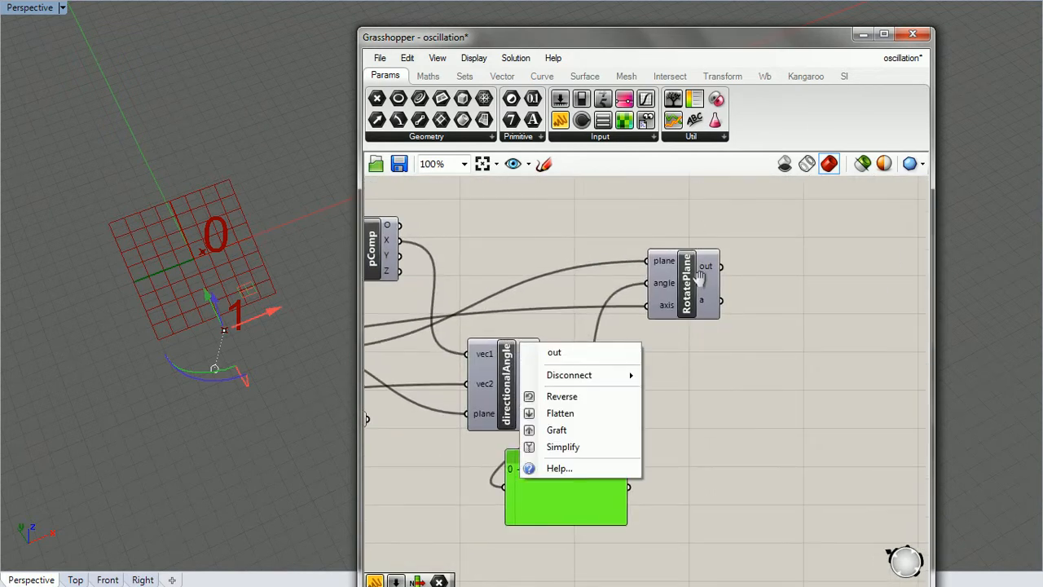
left_click(593, 303)
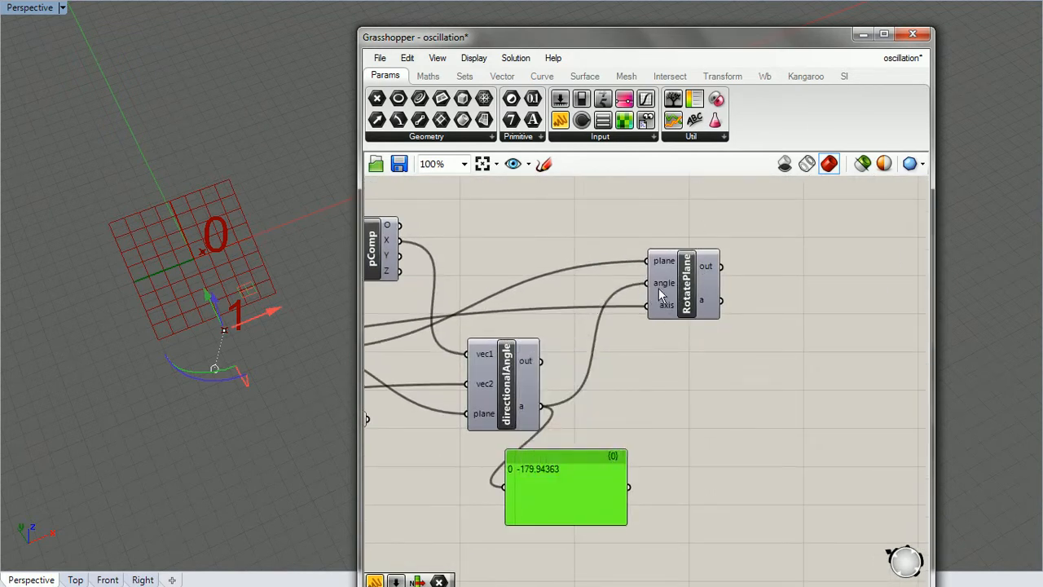
right_click_drag(584, 353, 633, 342)
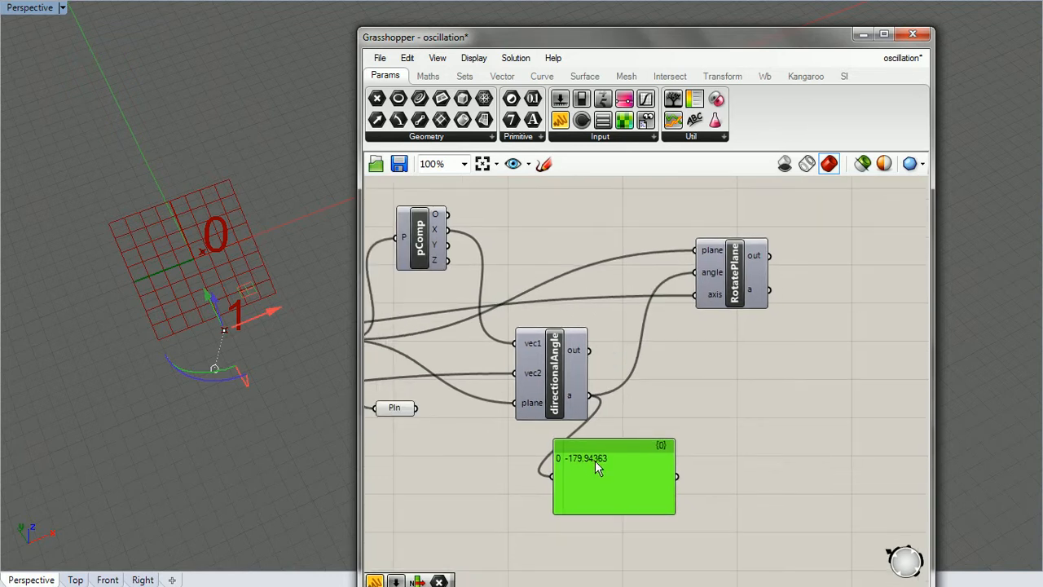
left_click_drag(600, 456, 681, 424)
left_click(709, 295)
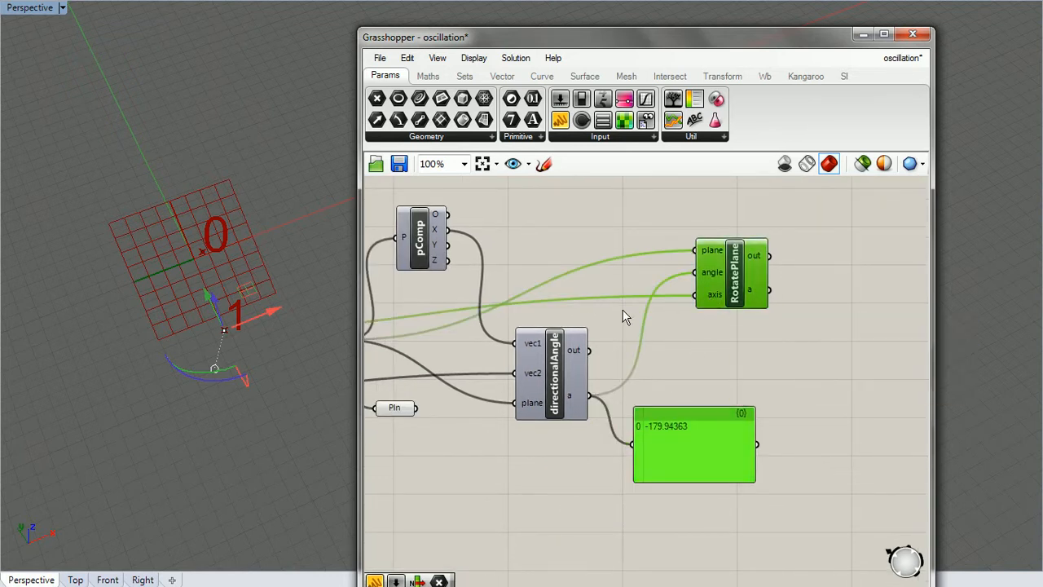
Step: Trace RotatePlane's axis input back to the Pt parameter fed by point 0
right_click_drag(558, 328, 709, 330)
right_click_drag(508, 330, 779, 326)
left_click_drag(568, 326, 577, 320)
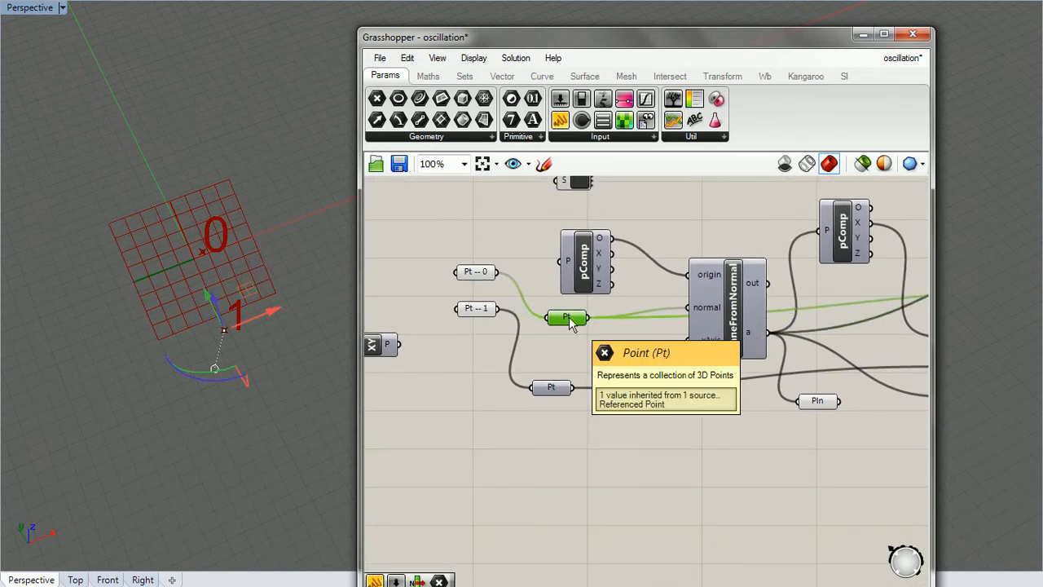
right_click_drag(623, 322, 581, 318)
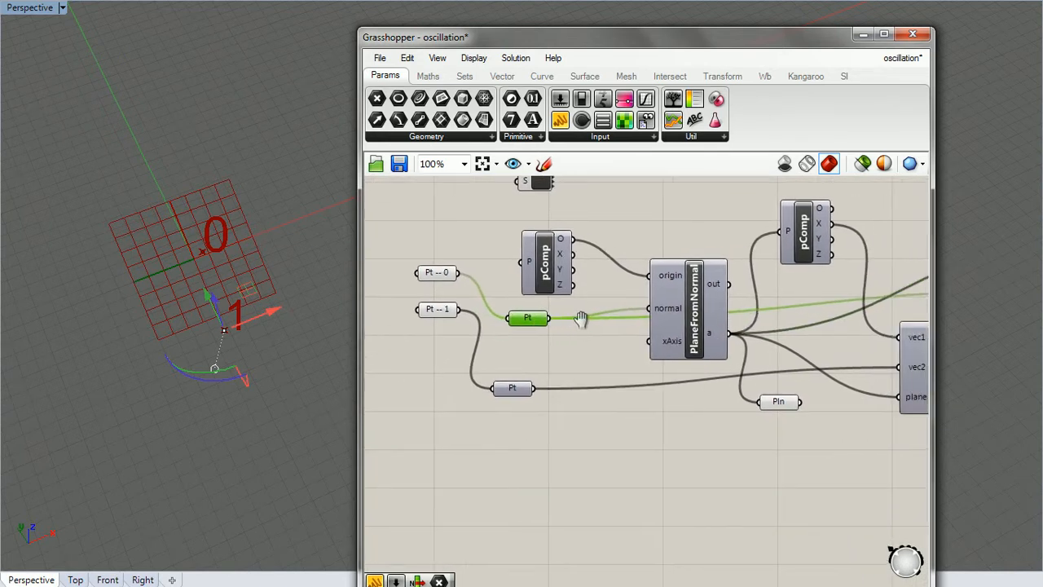
left_click(443, 275)
right_click_drag(613, 310, 482, 290)
Step: Highlight the PlaneFromNormal plane through its Pln parameter and move point 0 above the plane
left_click(658, 384)
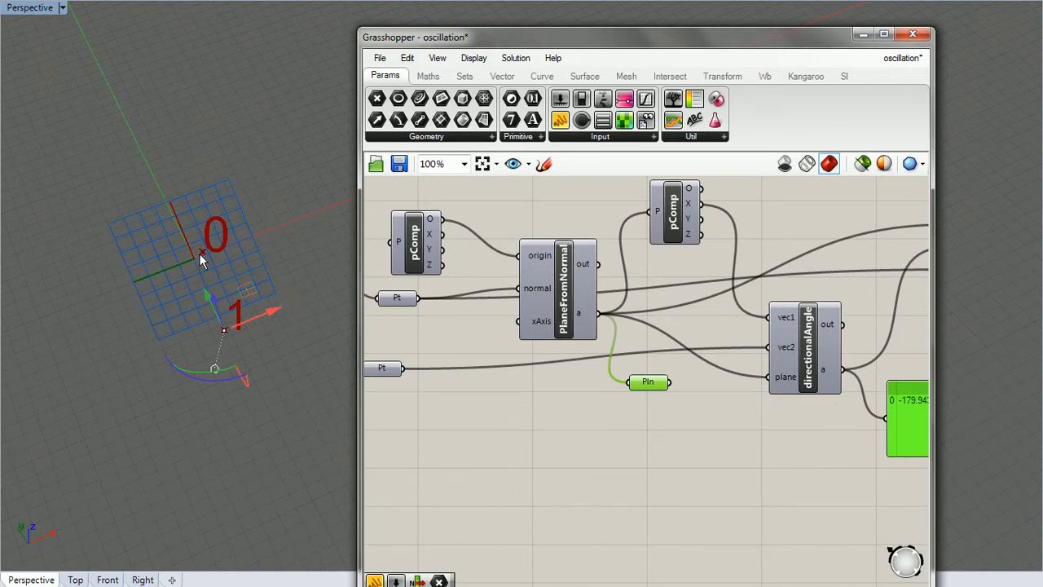
mouse_move(171, 295)
right_mouse_down()
mouse_move(255, 274)
mouse_move(205, 312)
mouse_move(183, 299)
right_mouse_up()
left_click(262, 269)
left_click_drag(183, 299, 205, 274)
mouse_move(208, 301)
right_mouse_down()
mouse_move(198, 366)
mouse_move(228, 291)
mouse_move(186, 333)
mouse_move(181, 301)
mouse_move(205, 287)
mouse_move(220, 305)
right_mouse_up()
right_click_drag(792, 393, 624, 393)
left_click_drag(220, 268, 152, 212)
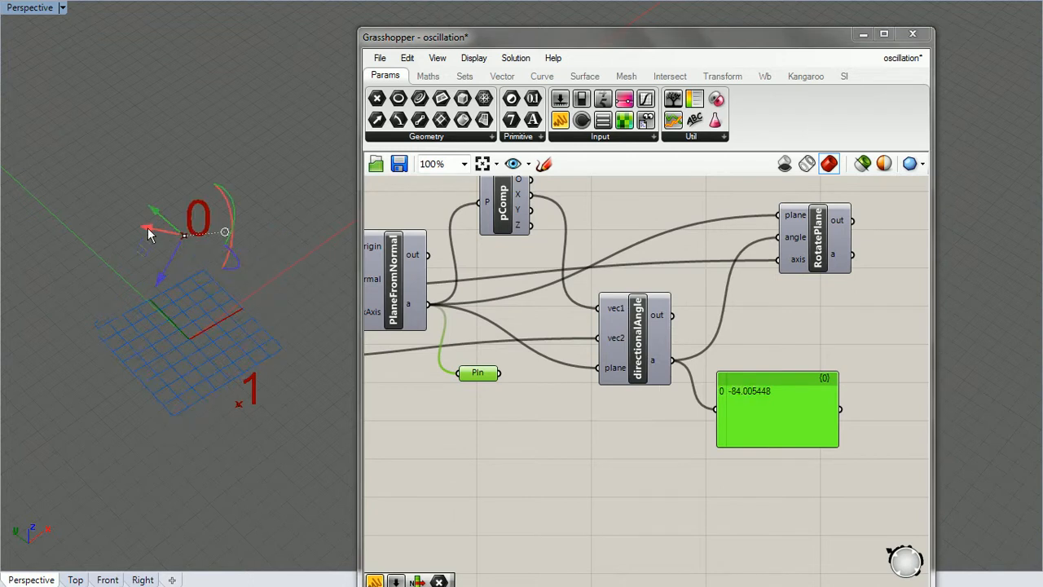
Step: Examine how the plane, directional angle and axis wires feed the RotatePlane component
right_click_drag(781, 389, 716, 422)
scroll(704, 395, "down", 2)
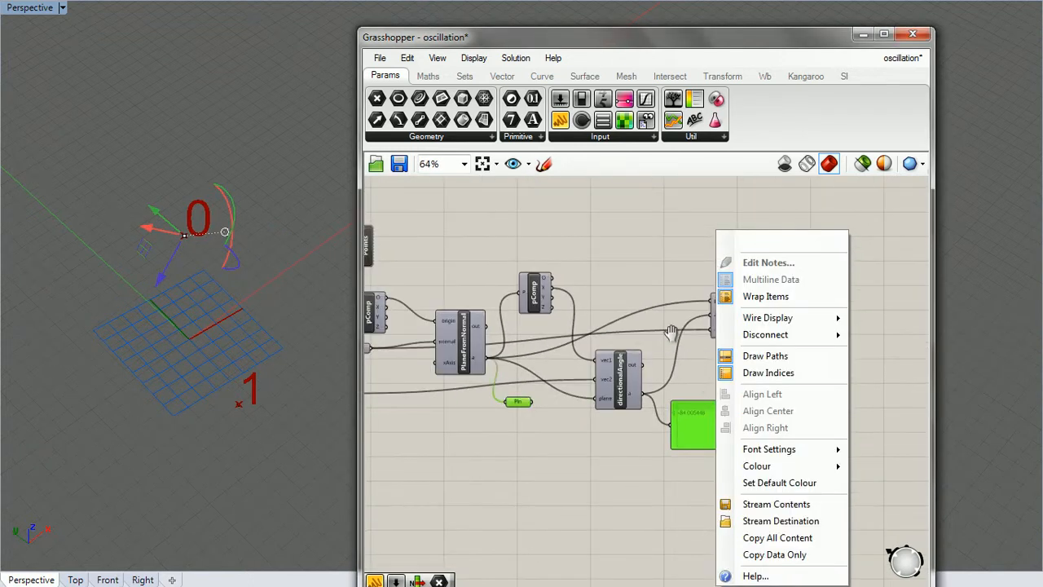
left_click(644, 338)
right_click_drag(744, 347, 718, 378)
scroll(717, 378, "up", 2)
mouse_move(640, 355)
right_mouse_down()
mouse_move(789, 347)
mouse_move(646, 344)
right_mouse_up()
scroll(685, 346, "up", 2)
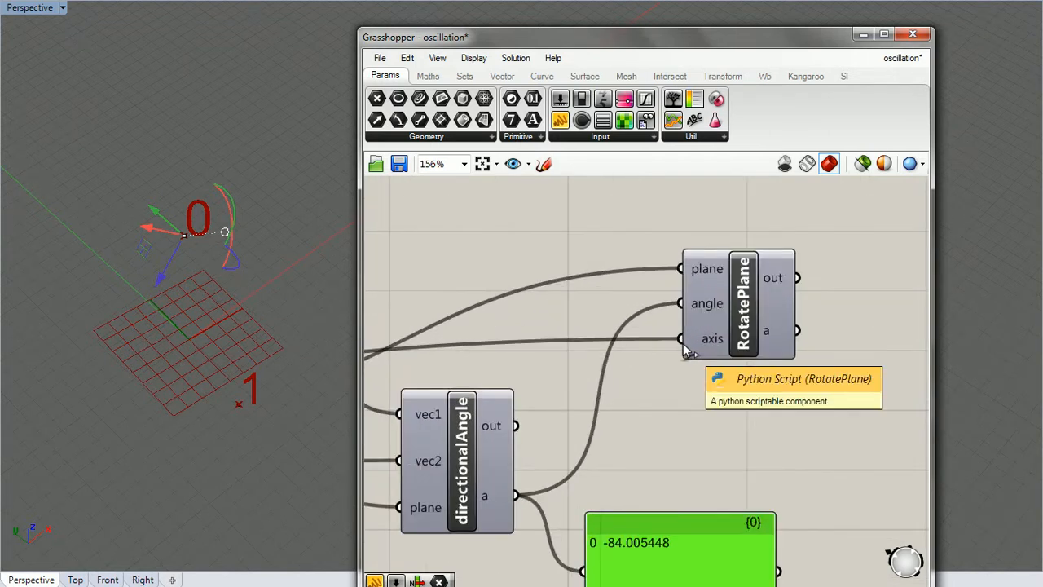
scroll(595, 408, "down", 2)
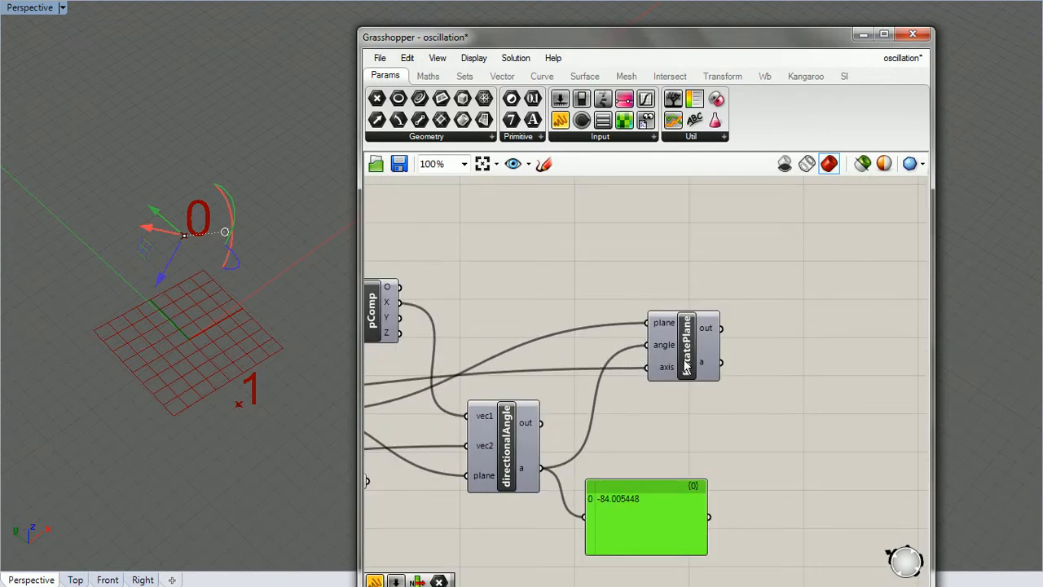
Step: Add a Plane parameter beside RotatePlane and connect the component's a output to it
double_click(750, 446)
type("plane")
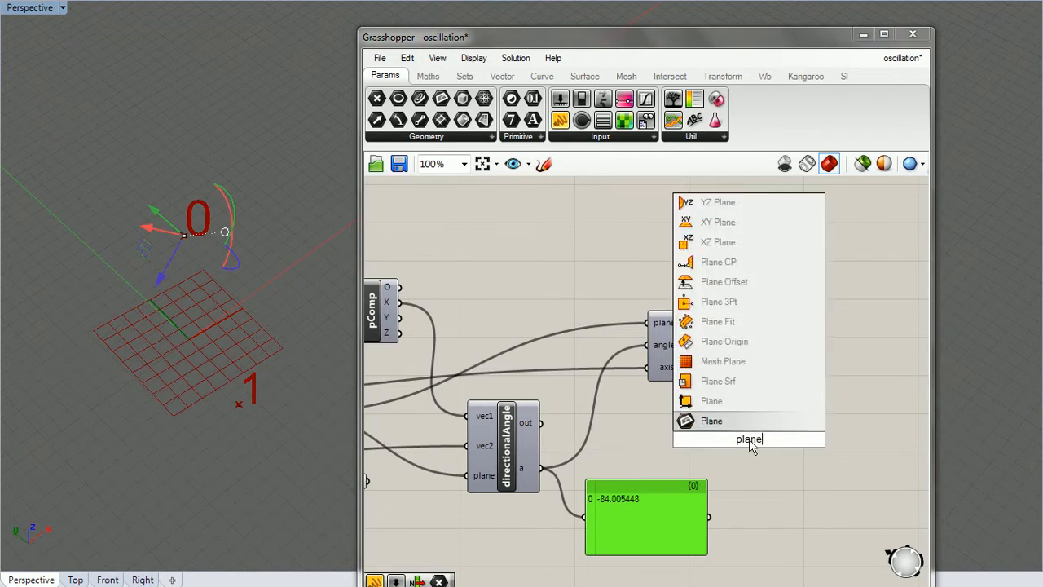
key("Return")
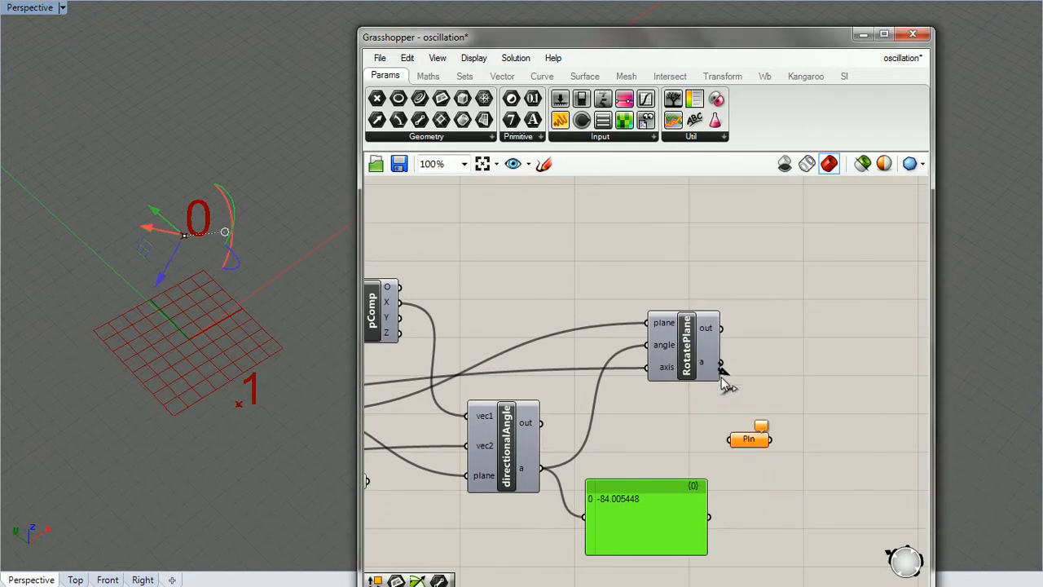
left_click_drag(721, 364, 733, 440)
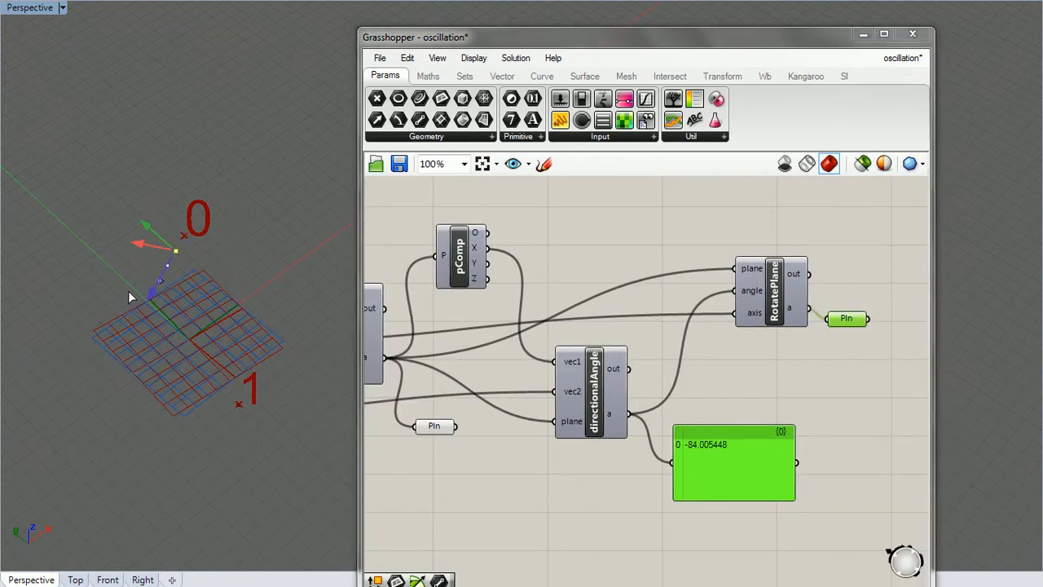
Step: Move point 0 to tilt both planes, and delete the Plane parameter attached to PlaneFromNormal
left_click_drag(128, 291, 63, 380)
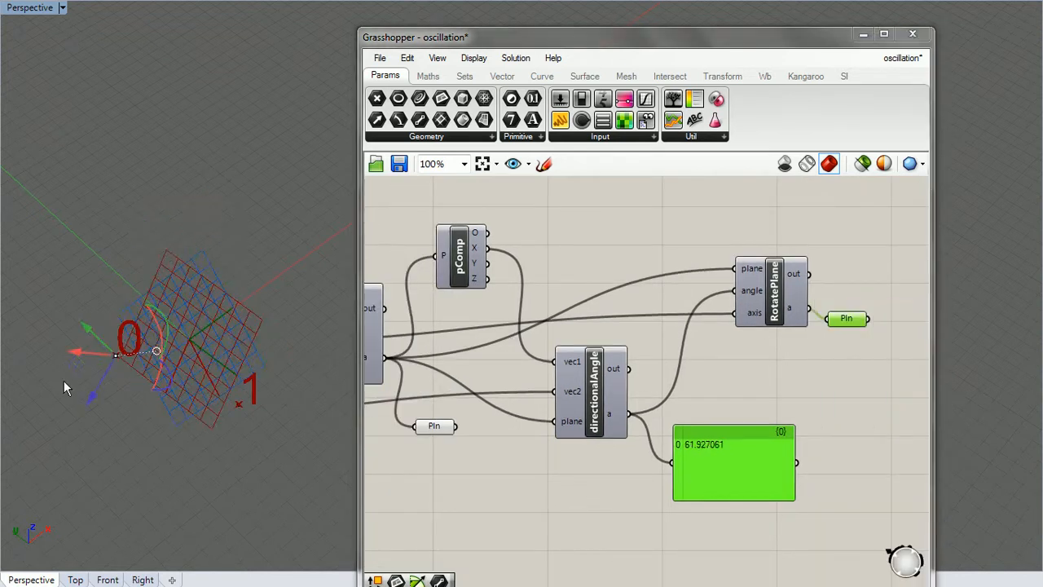
left_click_drag(83, 443, 114, 381)
right_click_drag(635, 367, 867, 300)
left_click(672, 361)
key("Delete")
Step: Move points 0 and 1 around the rotated plane, checking from several viewpoints that it turns toward point 1
right_click_drag(342, 389, 100, 296)
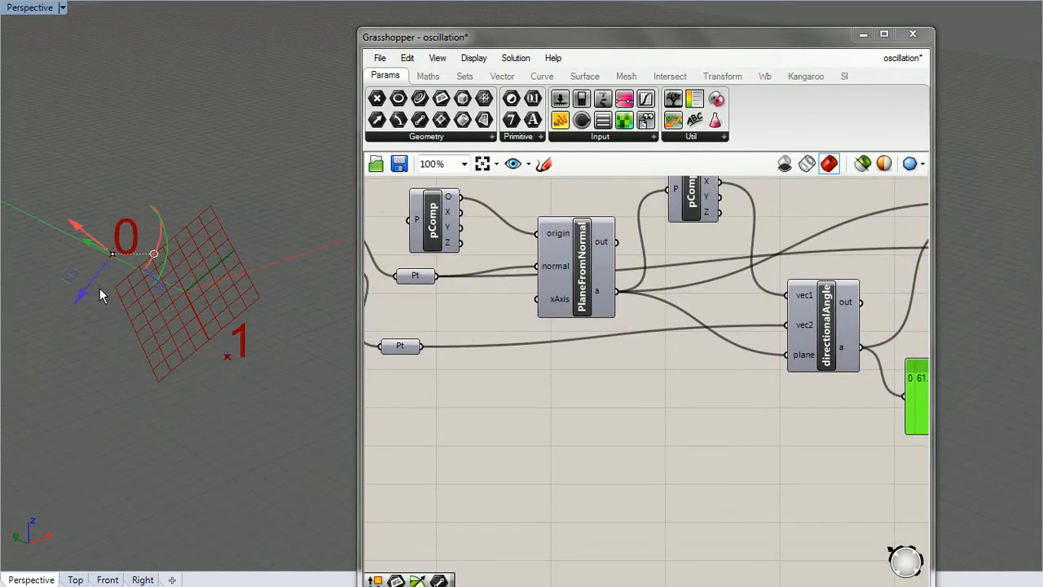
right_click_drag(195, 246, 157, 373)
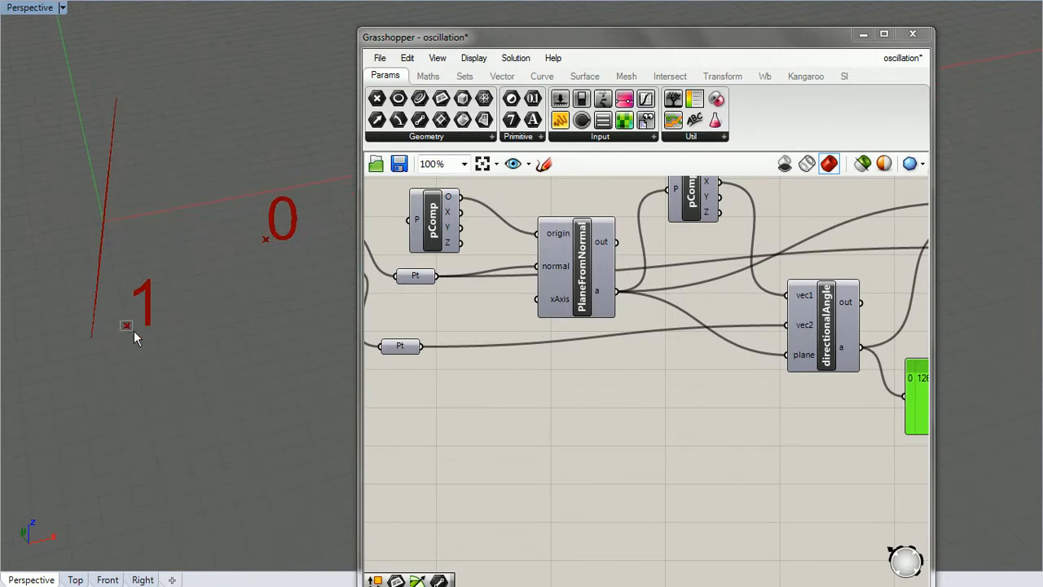
right_click_drag(115, 315, 99, 294)
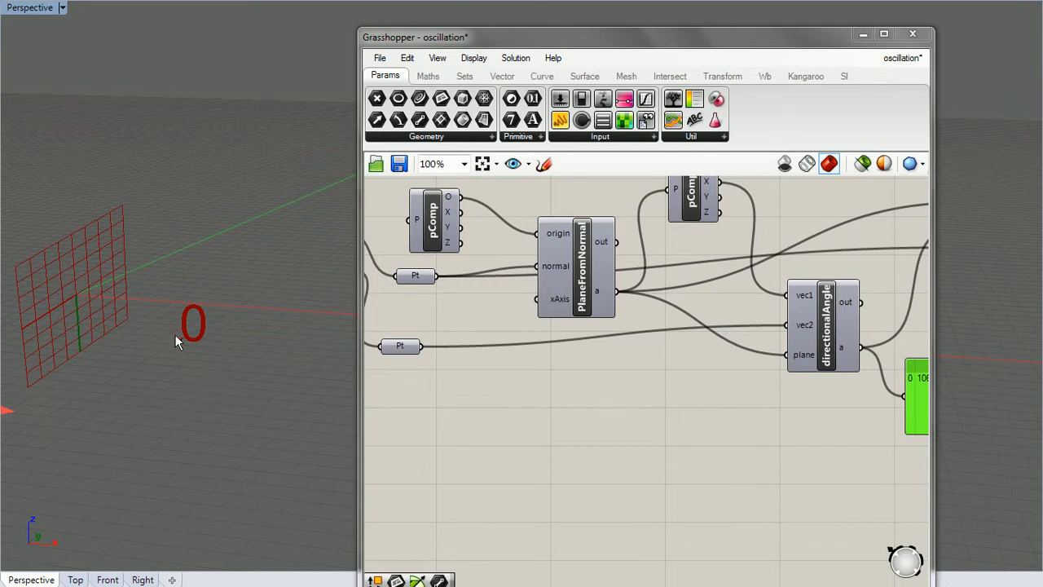
right_click_drag(163, 323, 207, 343)
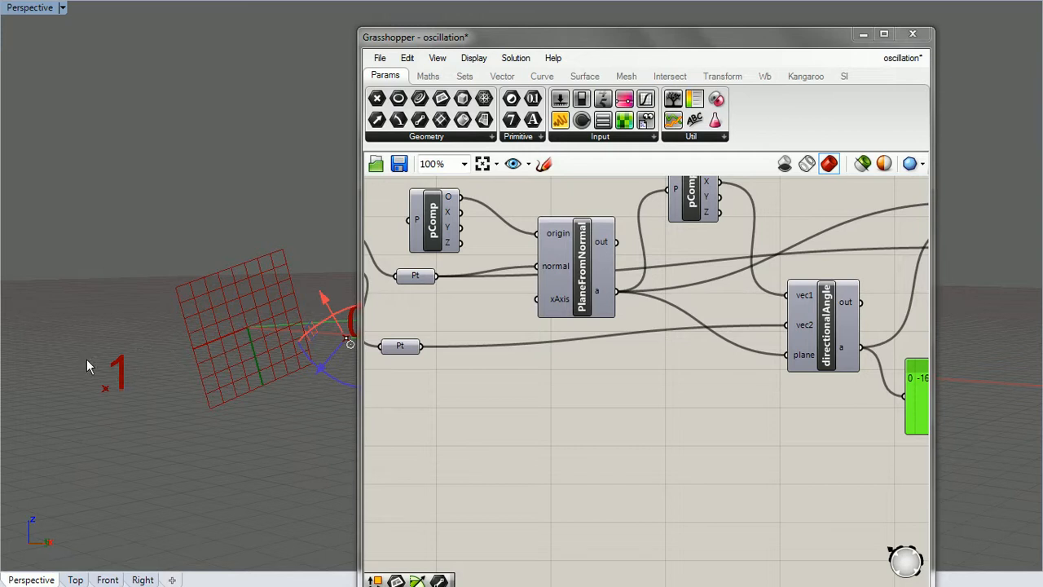
right_click_drag(85, 346, 145, 379)
right_click_drag(314, 349, 135, 192)
right_click_drag(190, 249, 148, 179)
left_click_drag(281, 268, 281, 268)
Step: Move the view target to the selected object and look over the rotated plane and the whole definition
middle_click(242, 237)
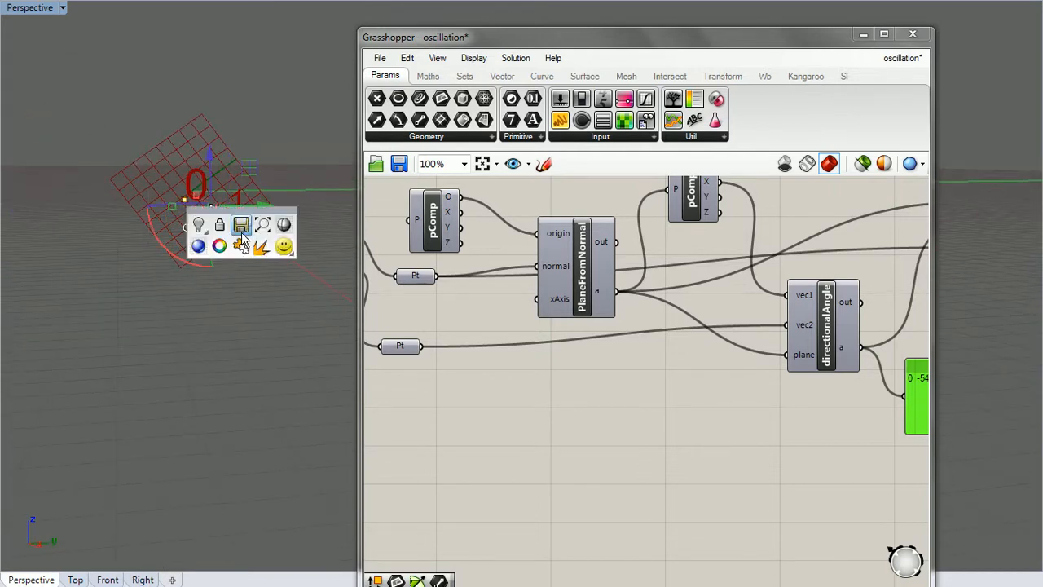
left_click(283, 246)
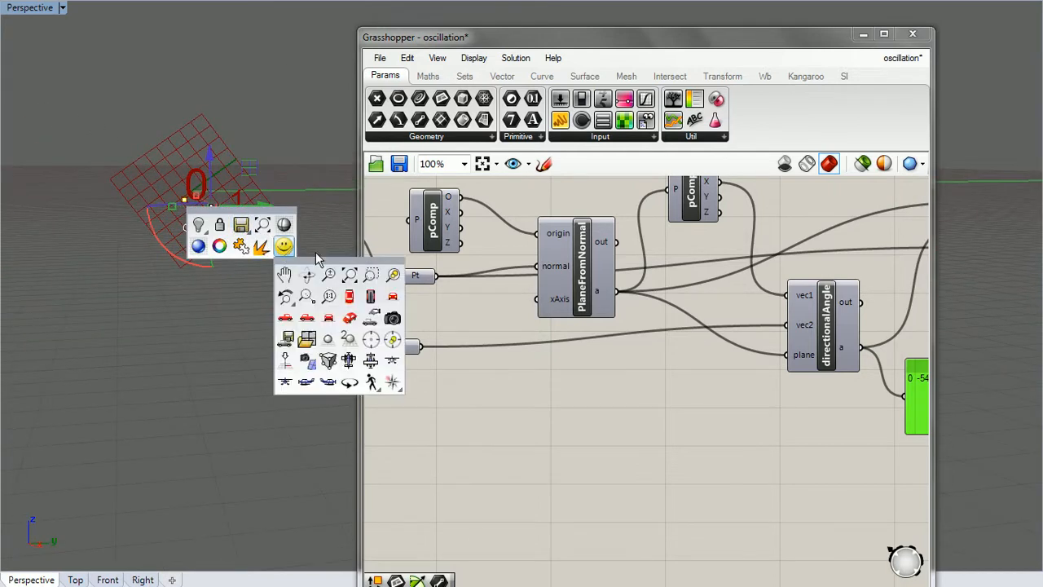
left_click(392, 339)
right_click_drag(259, 327, 380, 353)
right_click_drag(300, 318, 69, 311, "shift")
scroll(98, 330, "up", 3)
right_click_drag(278, 362, 209, 376)
scroll(648, 414, "down", 5)
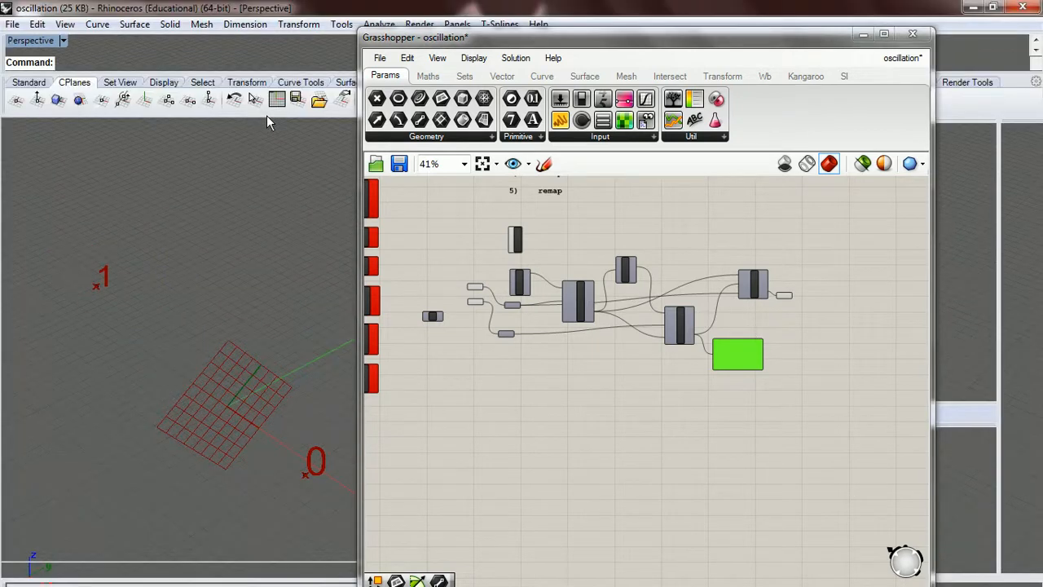
mouse_move(927, 581)
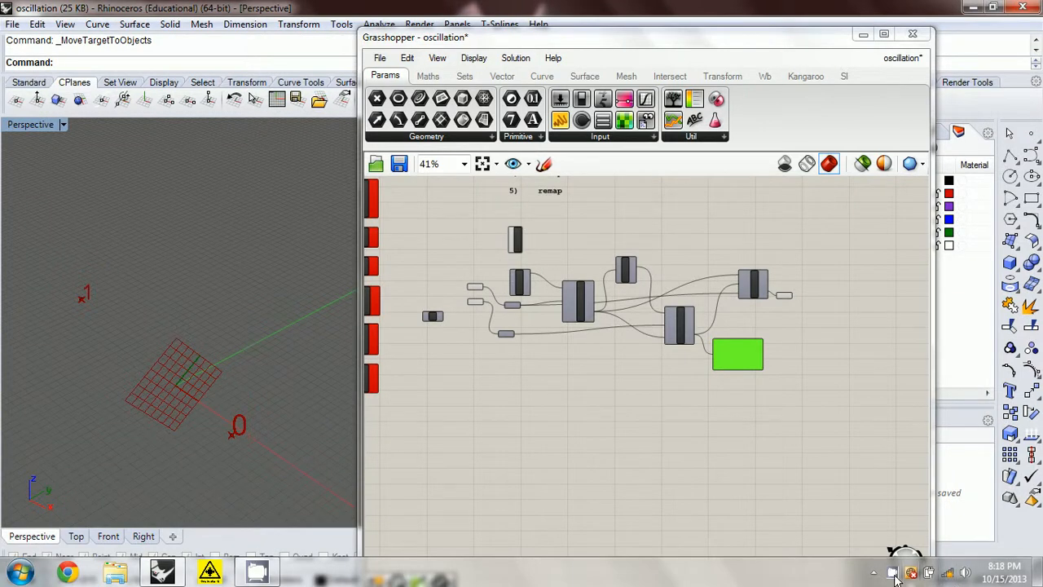